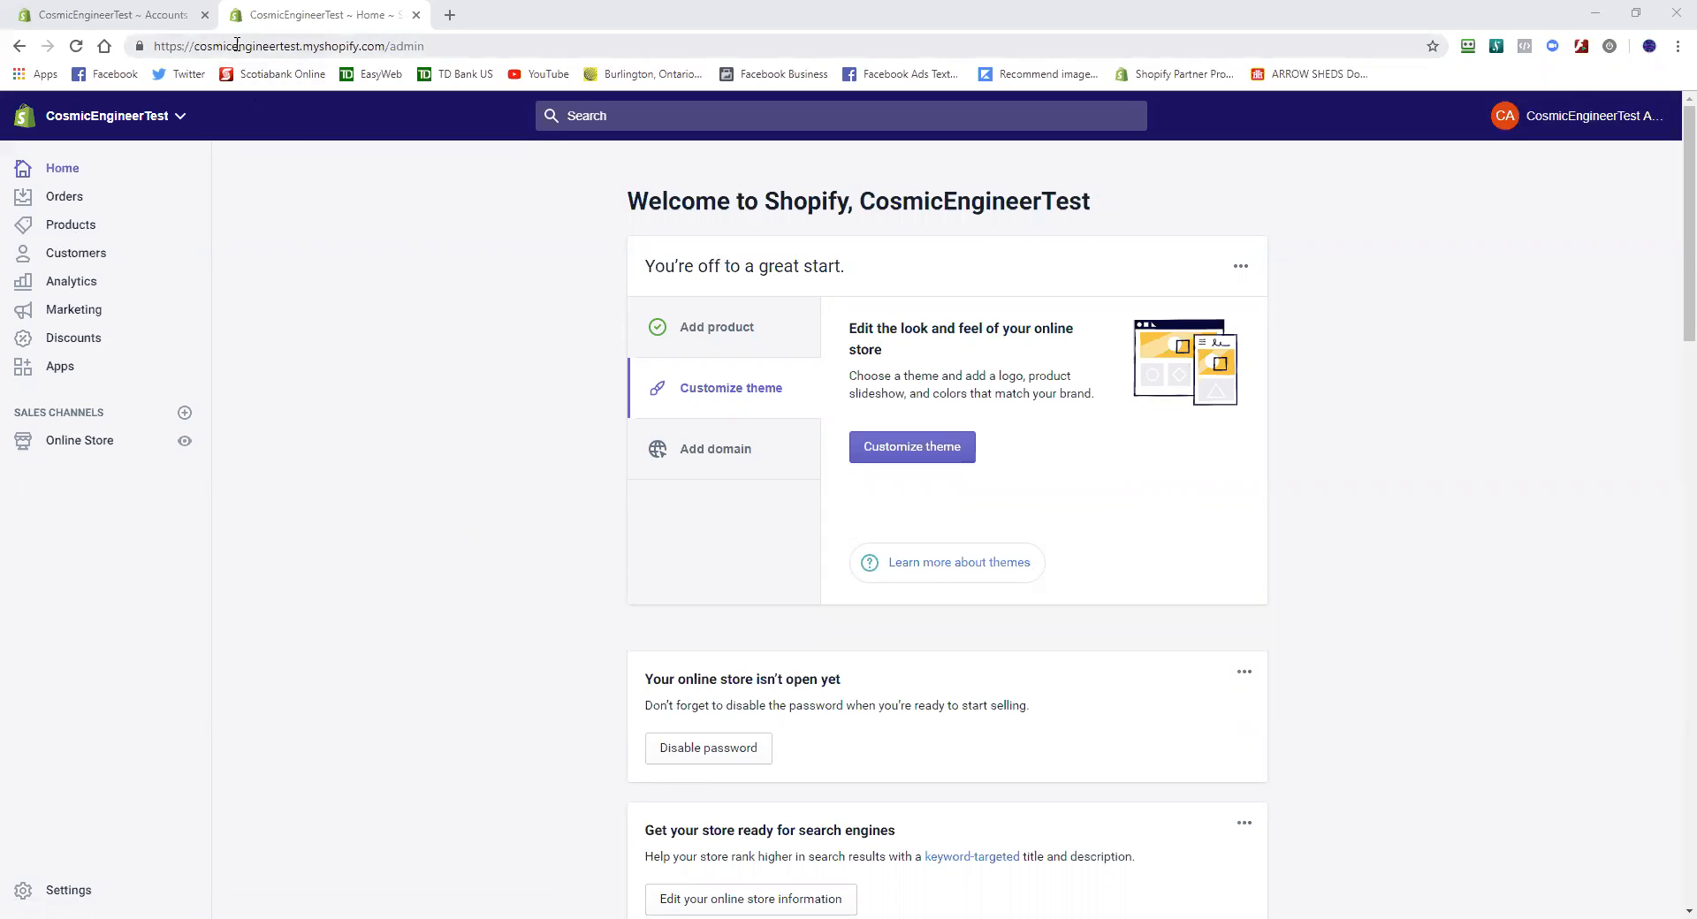
drag(191, 46, 297, 49)
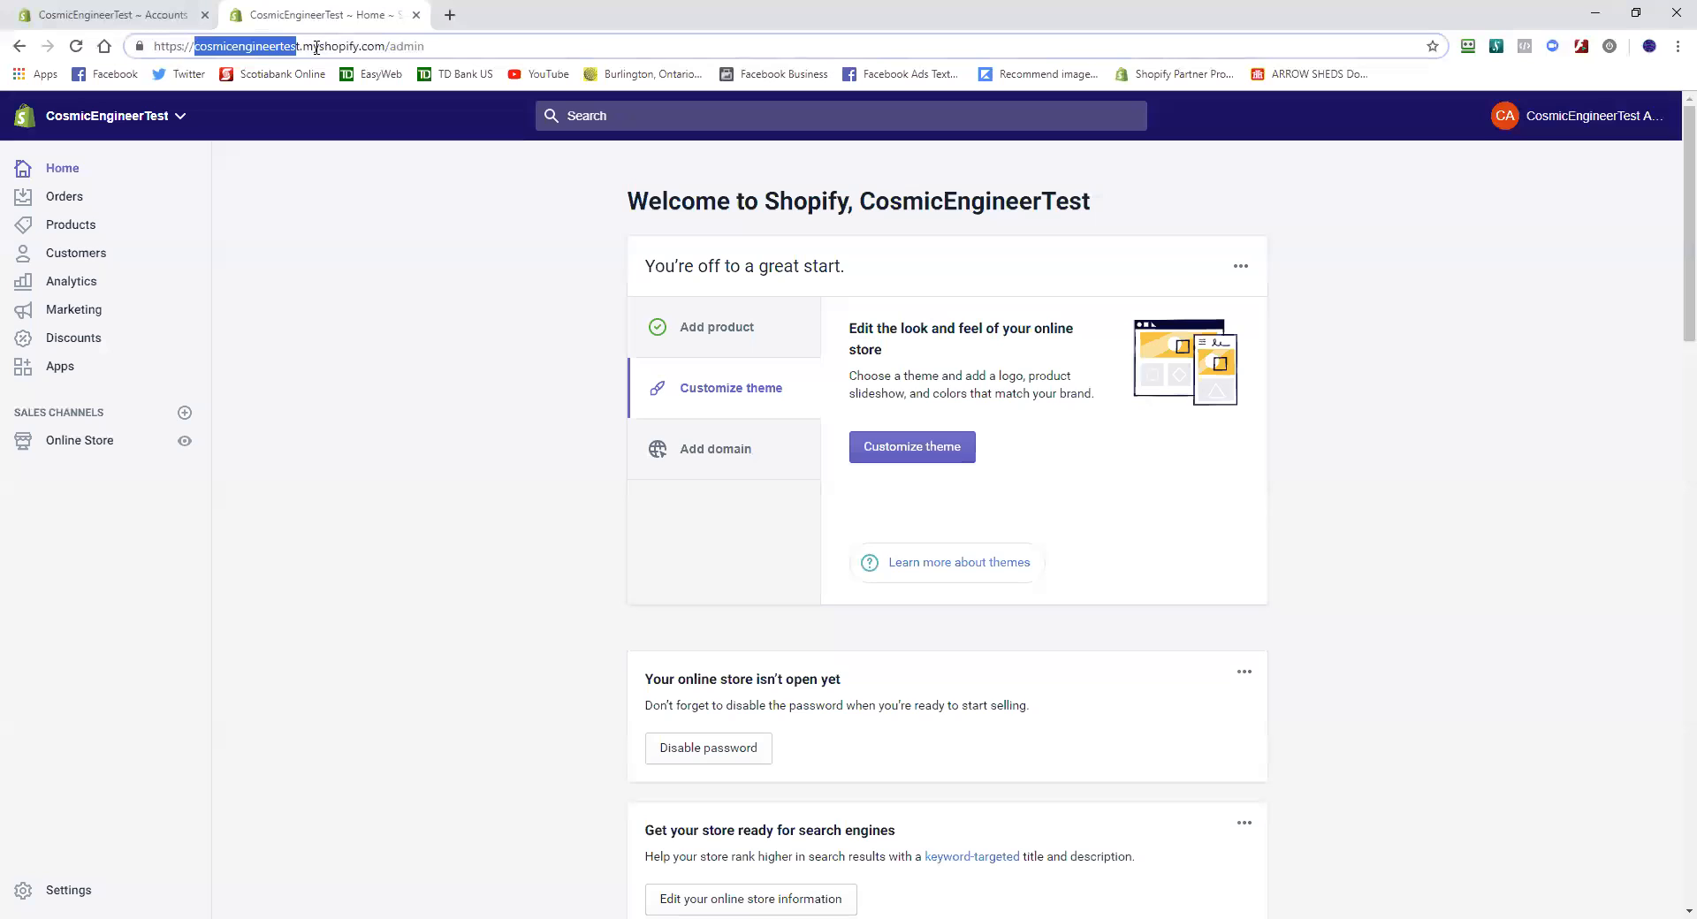
click(433, 45)
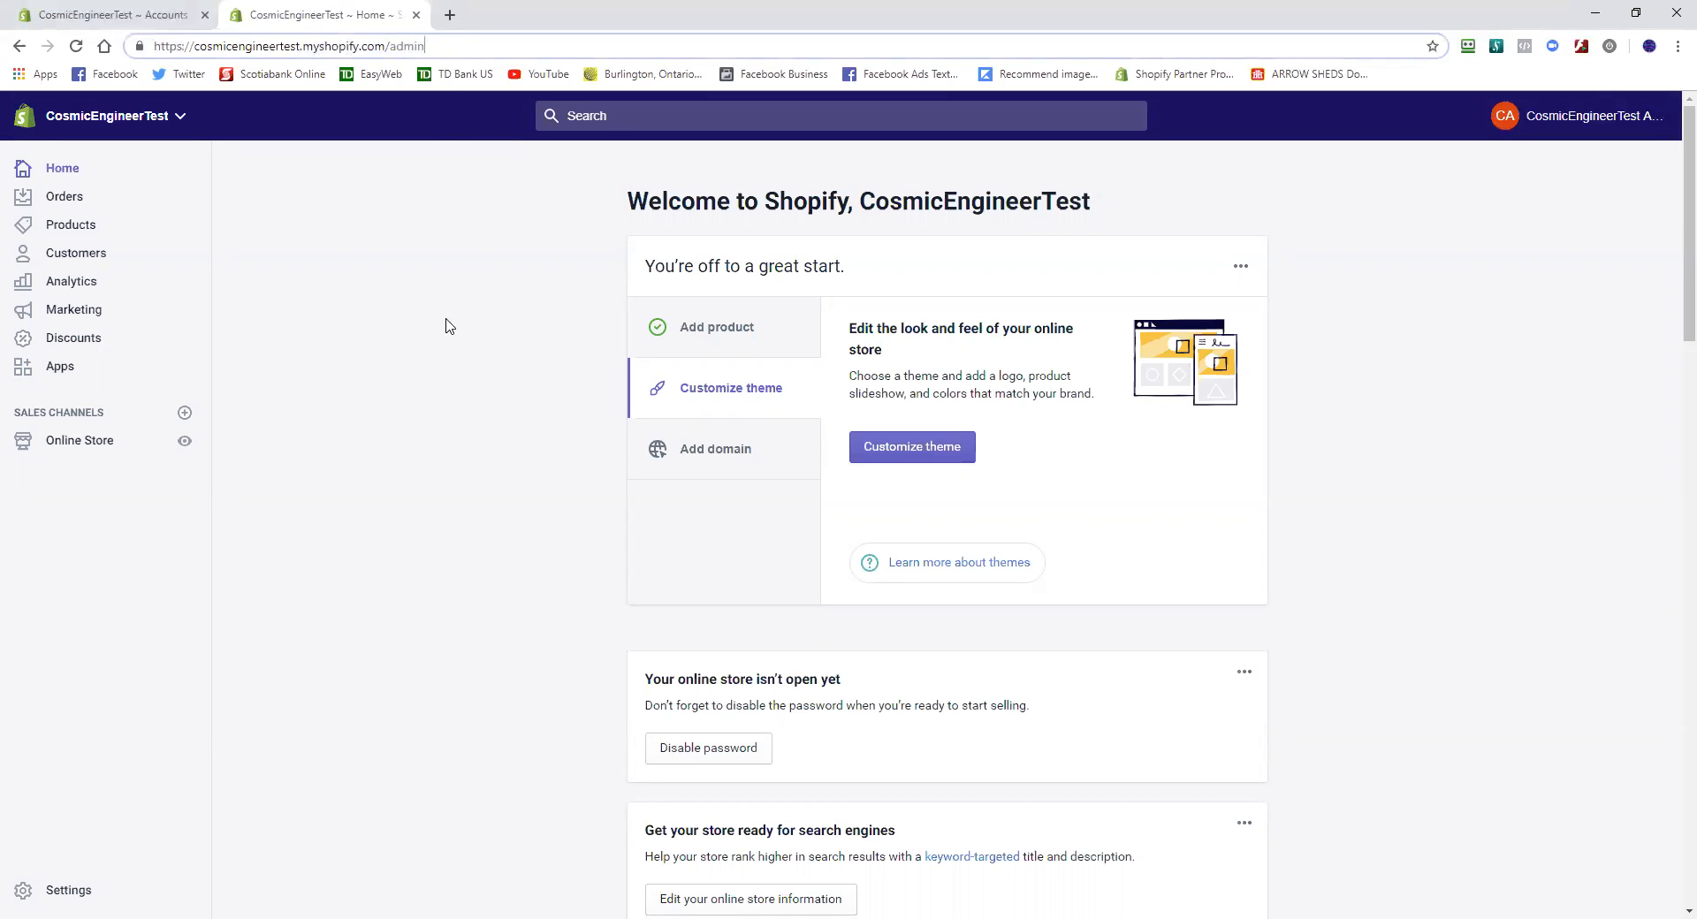
Start a new product titled "Test service" with the description "This is a service product"
click(80, 227)
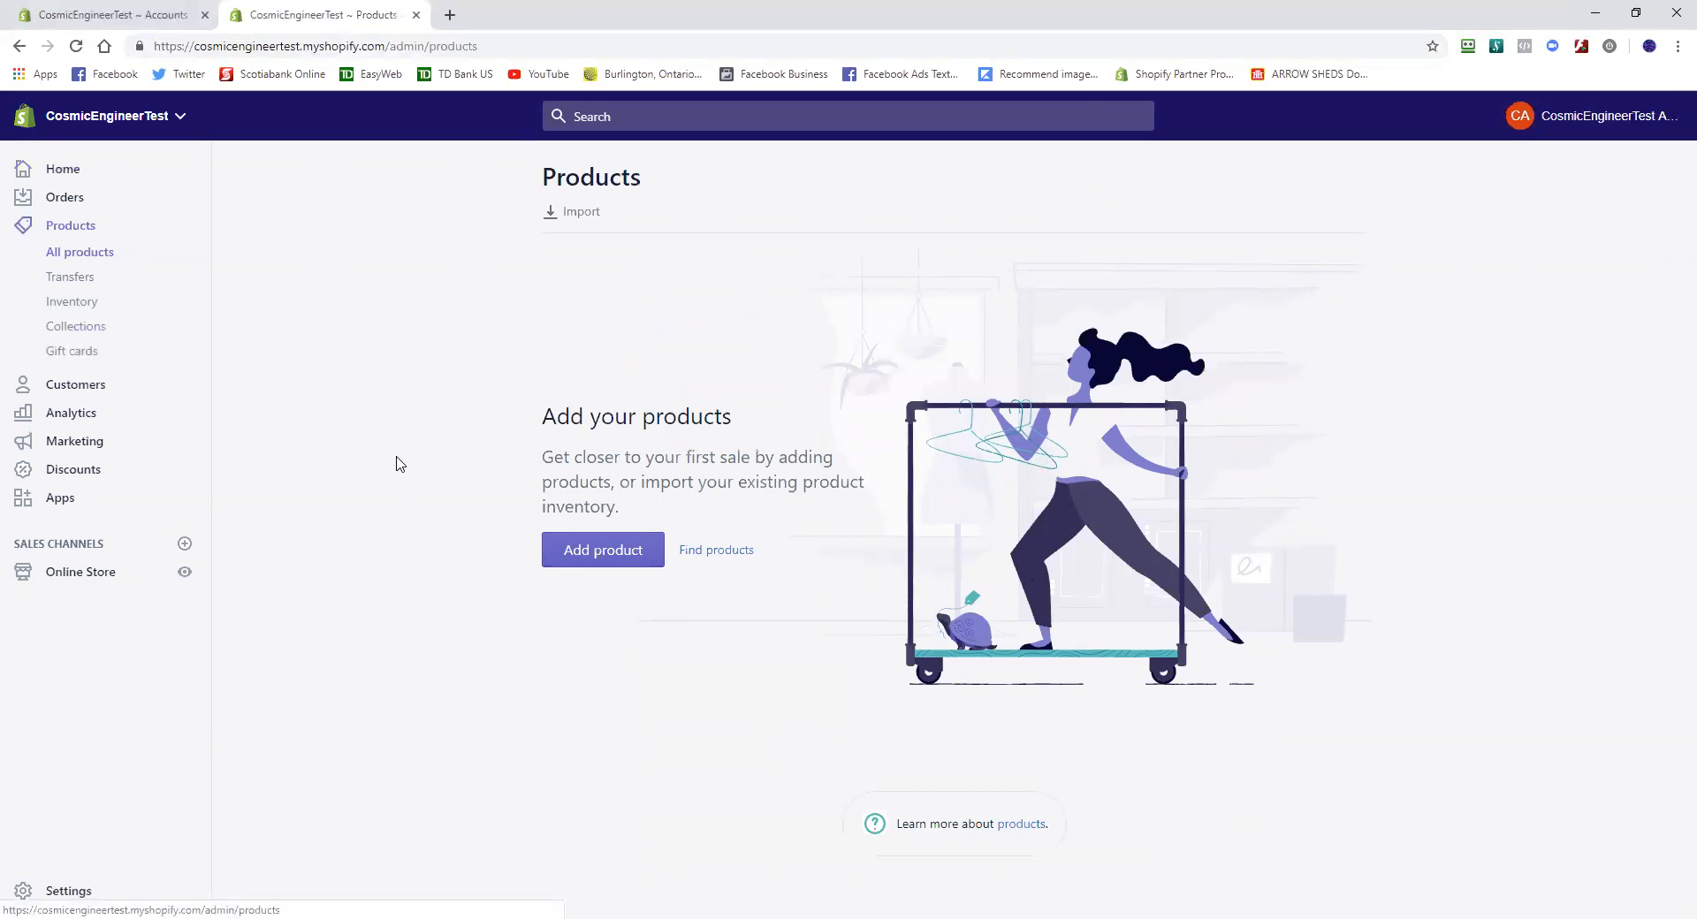
click(614, 559)
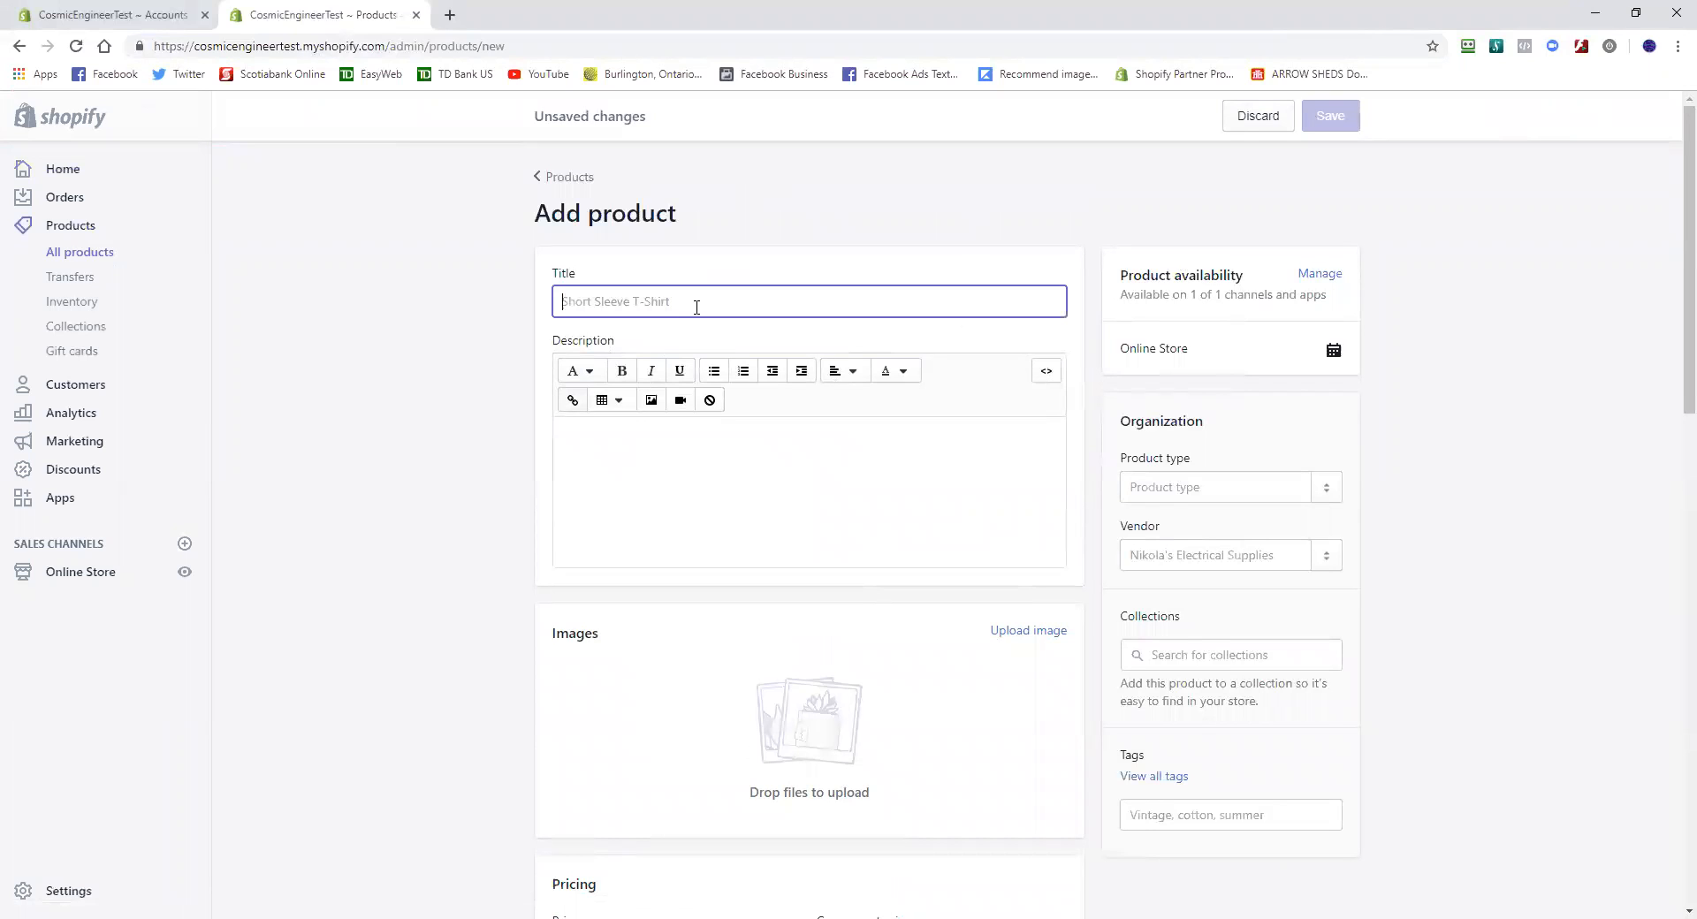
text(Test ser)
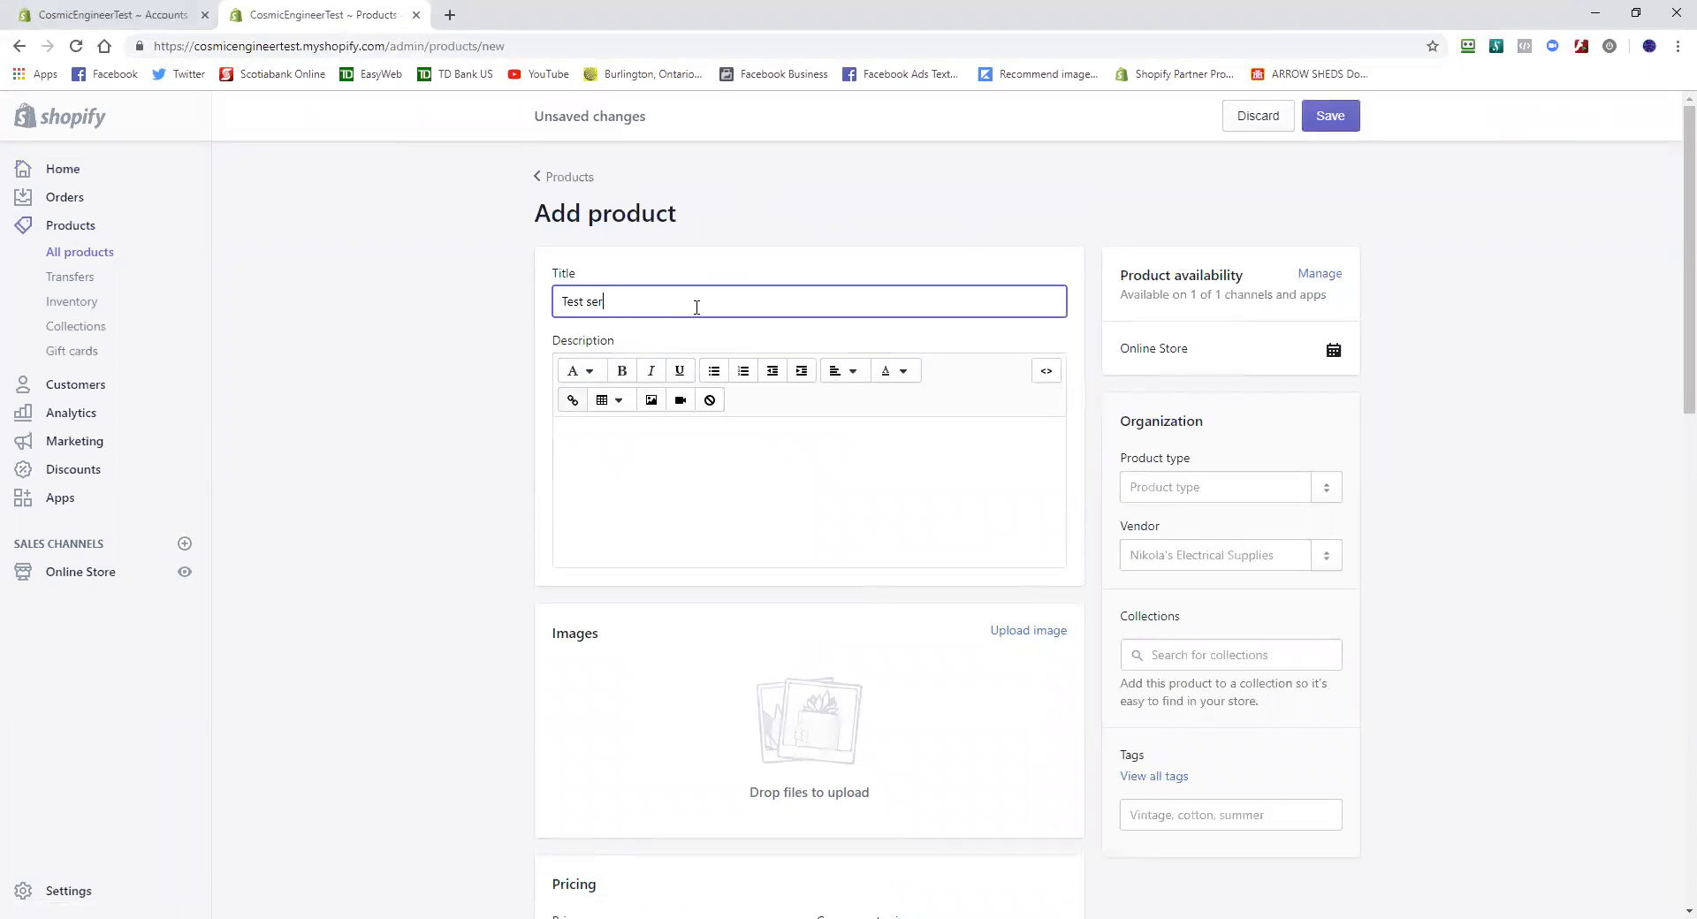
text(vice)
click(684, 428)
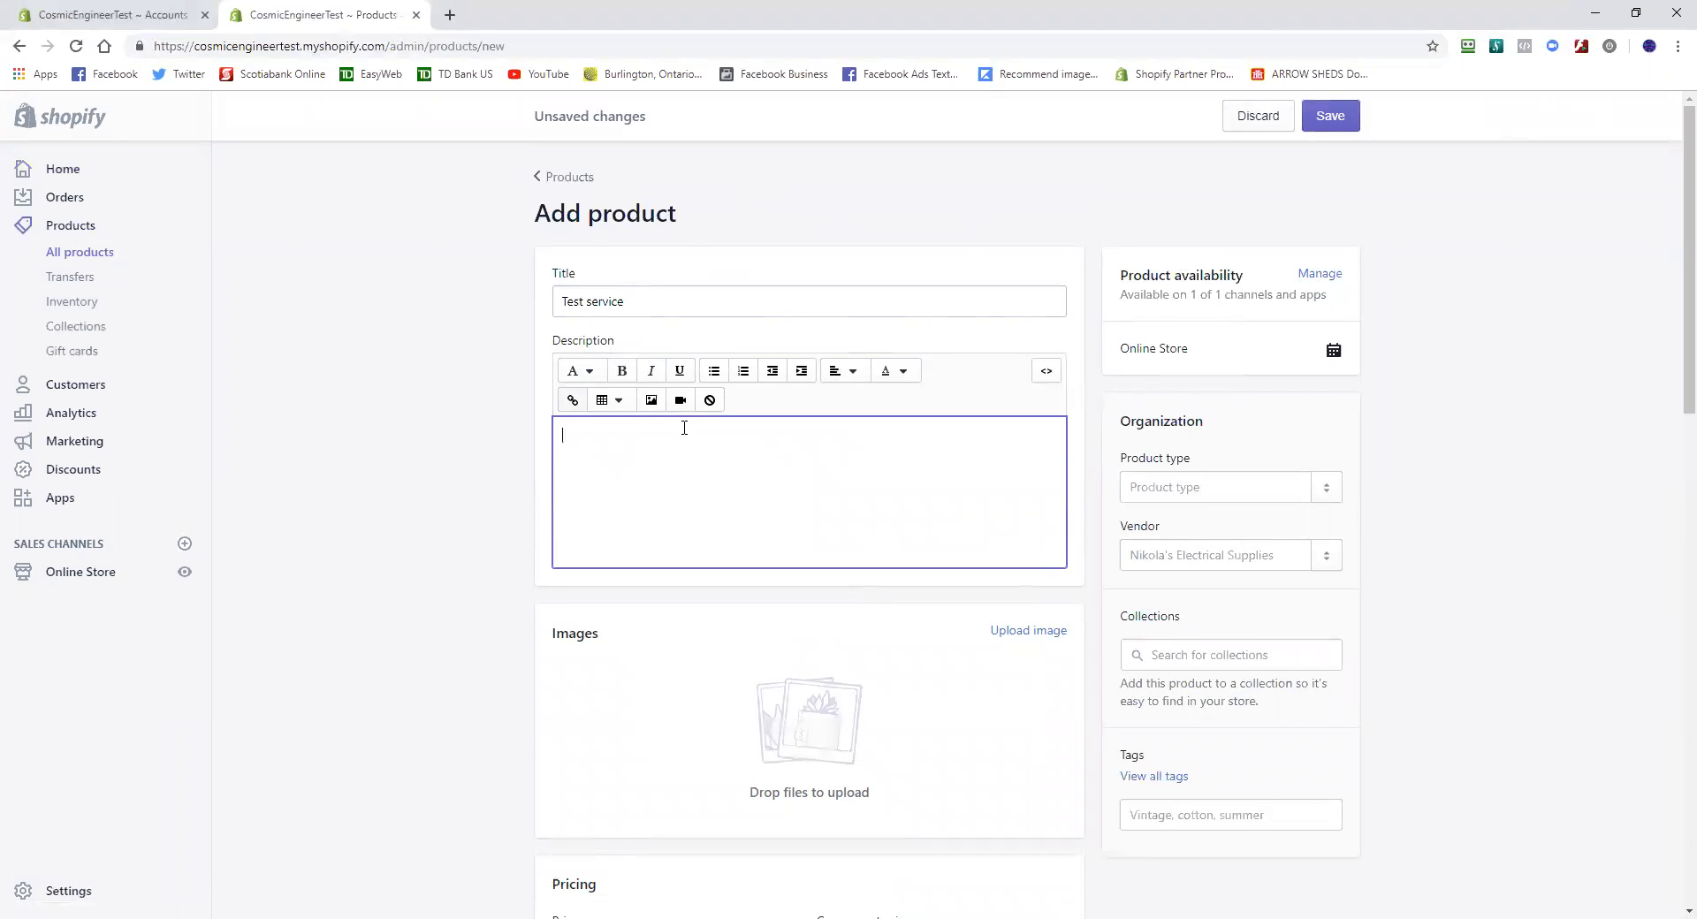
text(This is a service product)
Organize the product with type Service, vendor CosmicEngineerTest and the Home page collection
scroll(684, 427, down, 1)
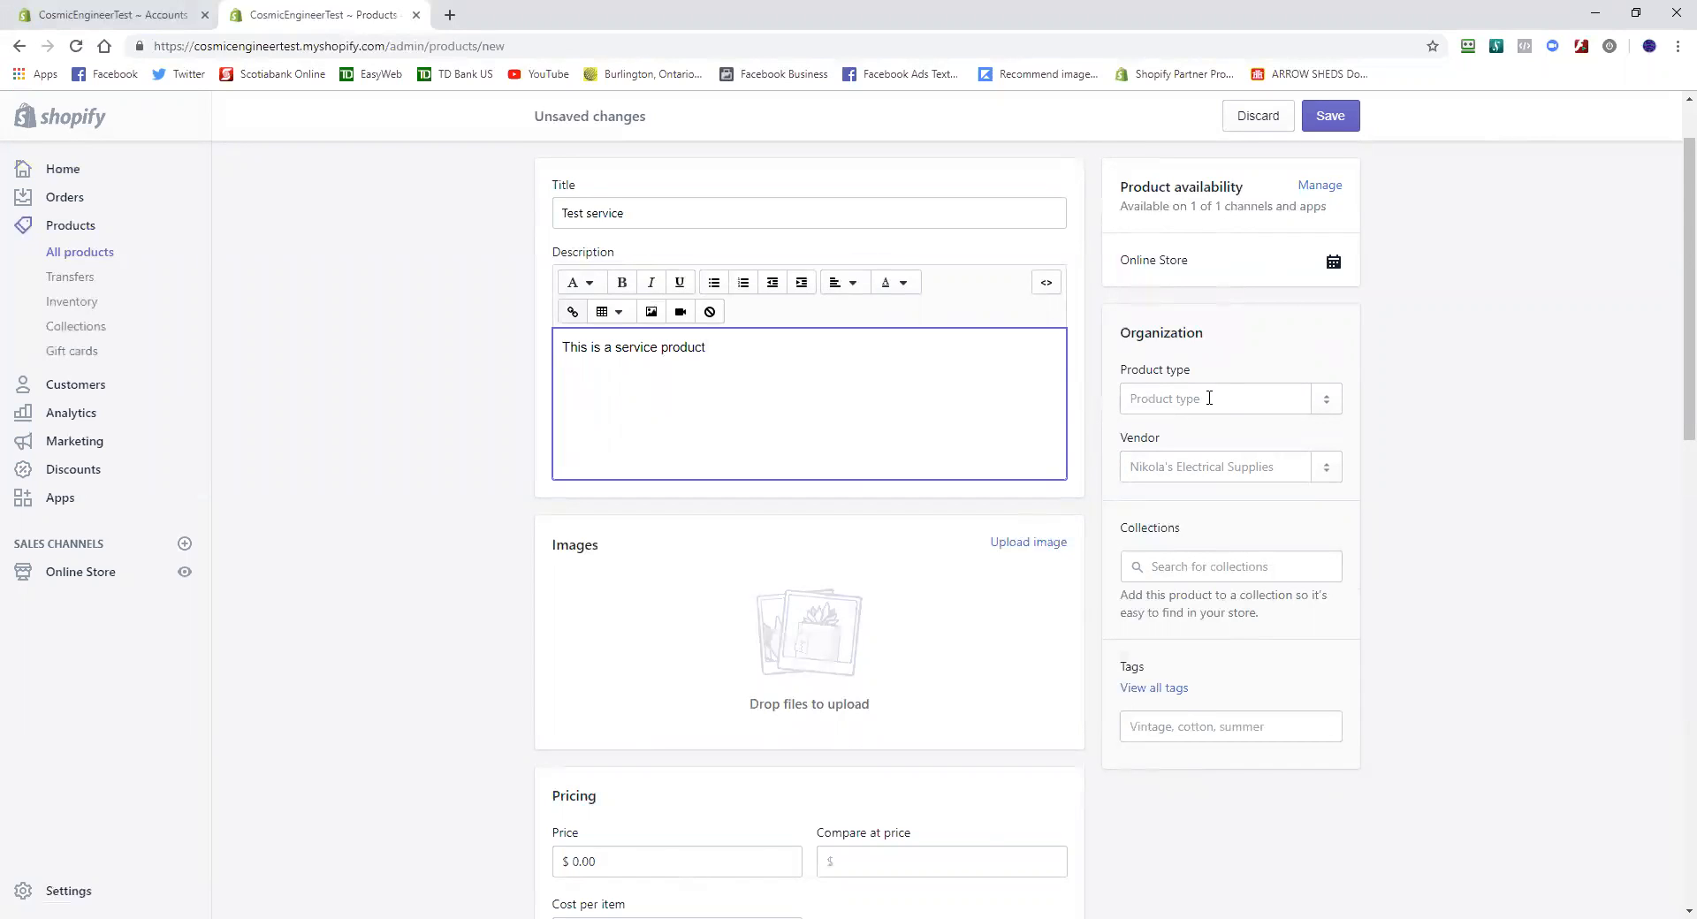
click(1209, 398)
text(Service)
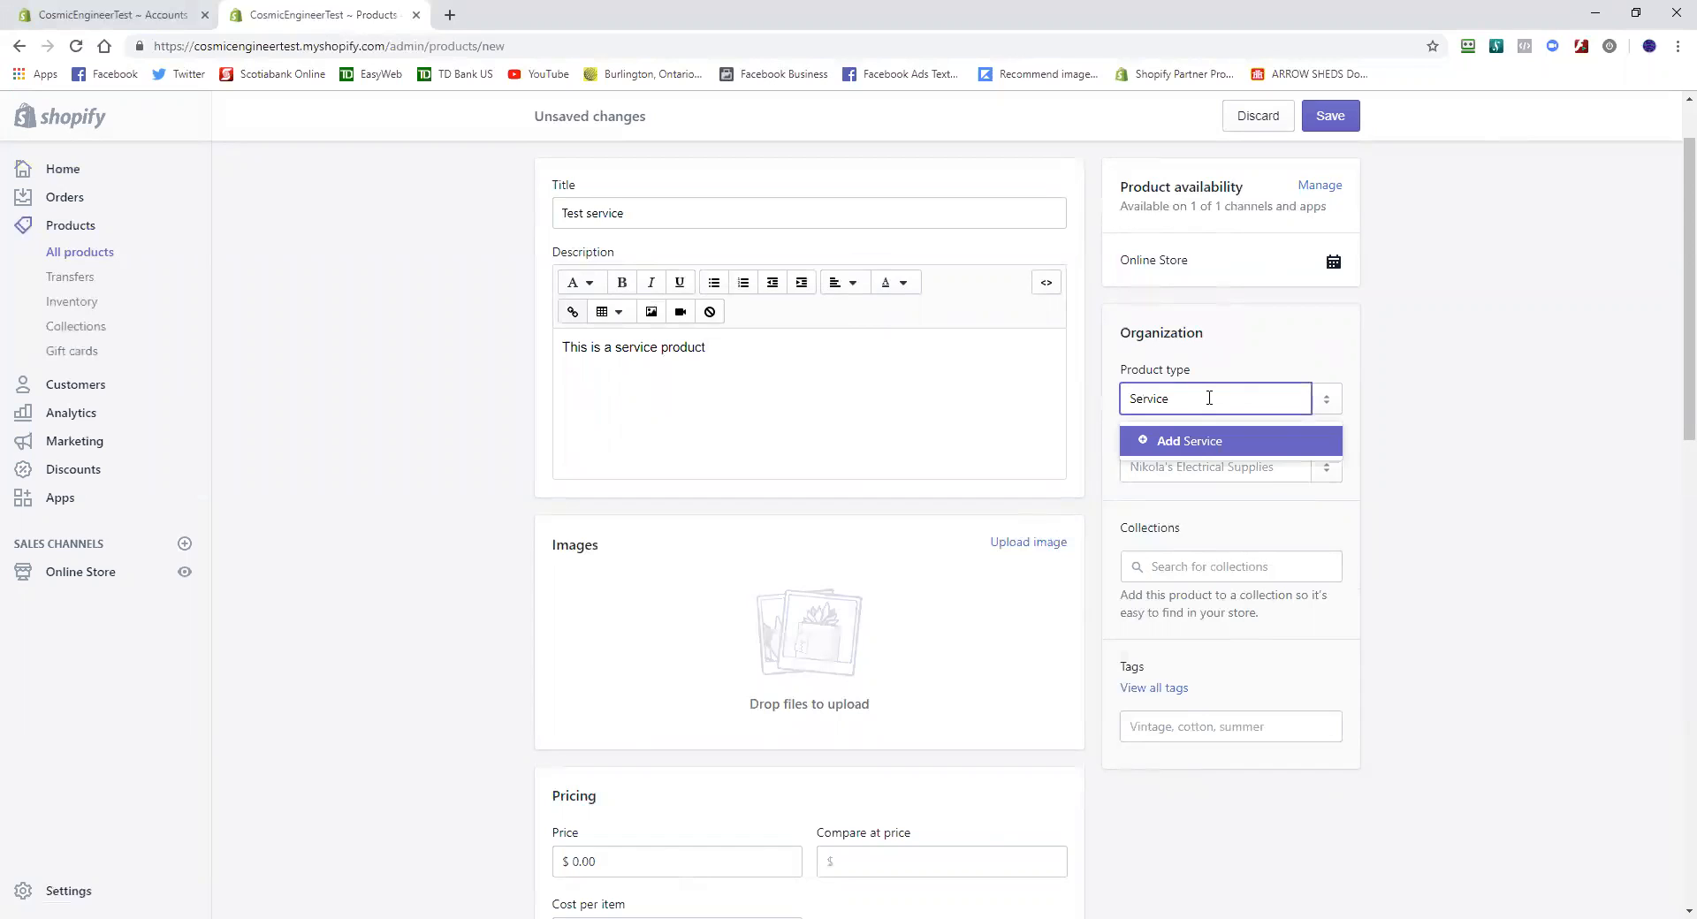
key(Tab)
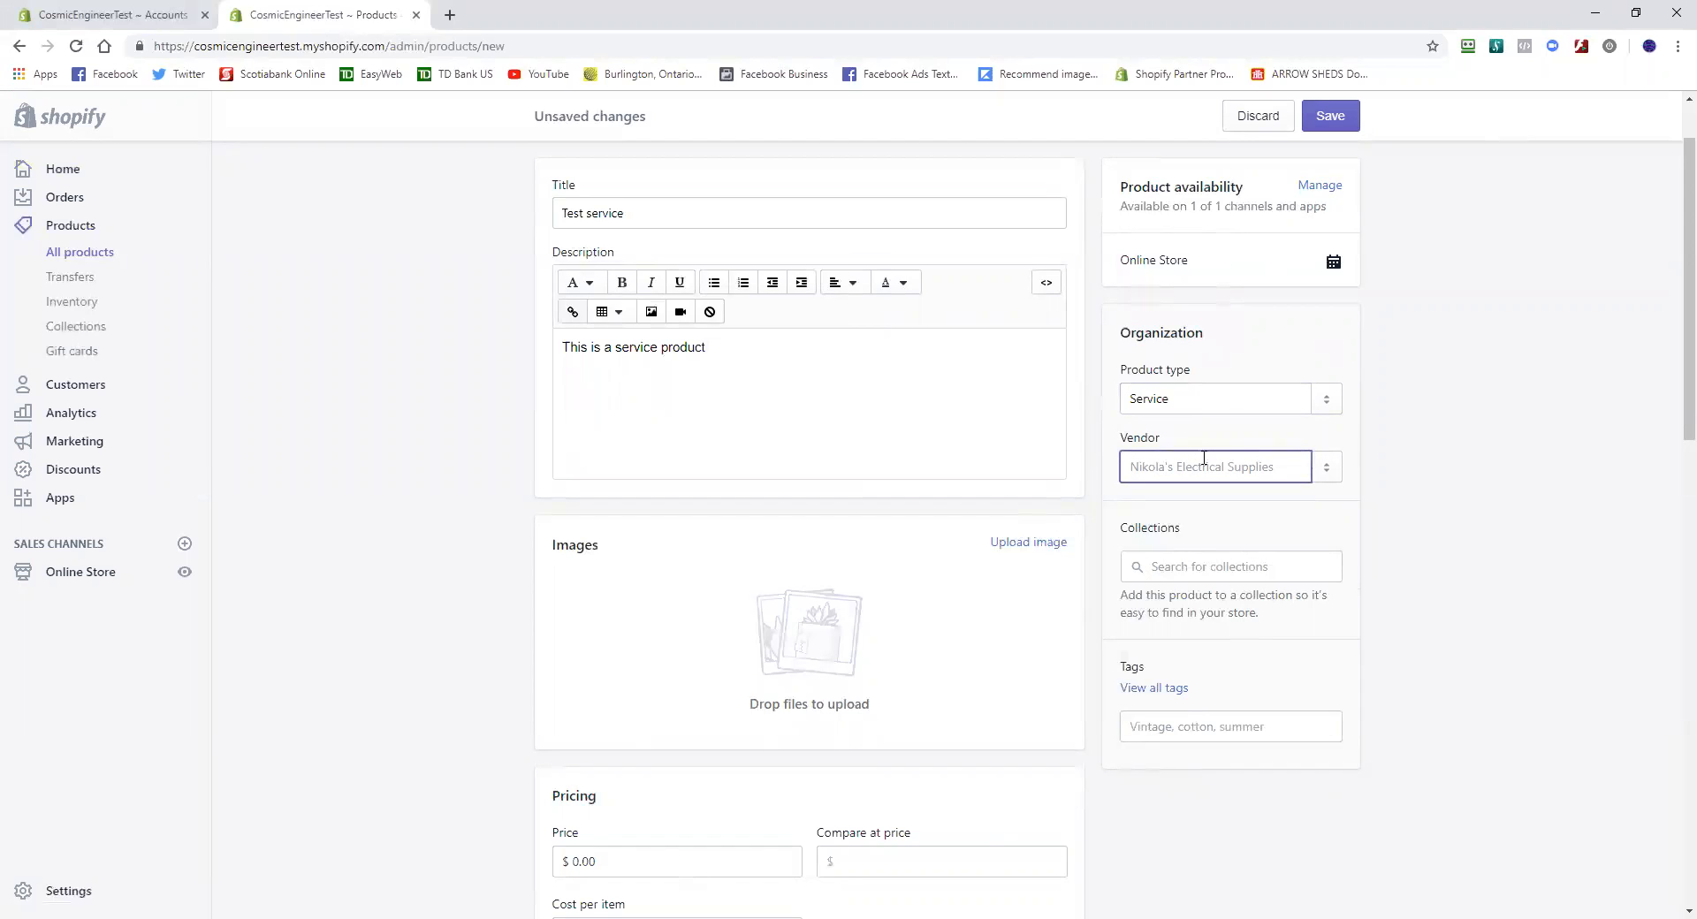
text(Co)
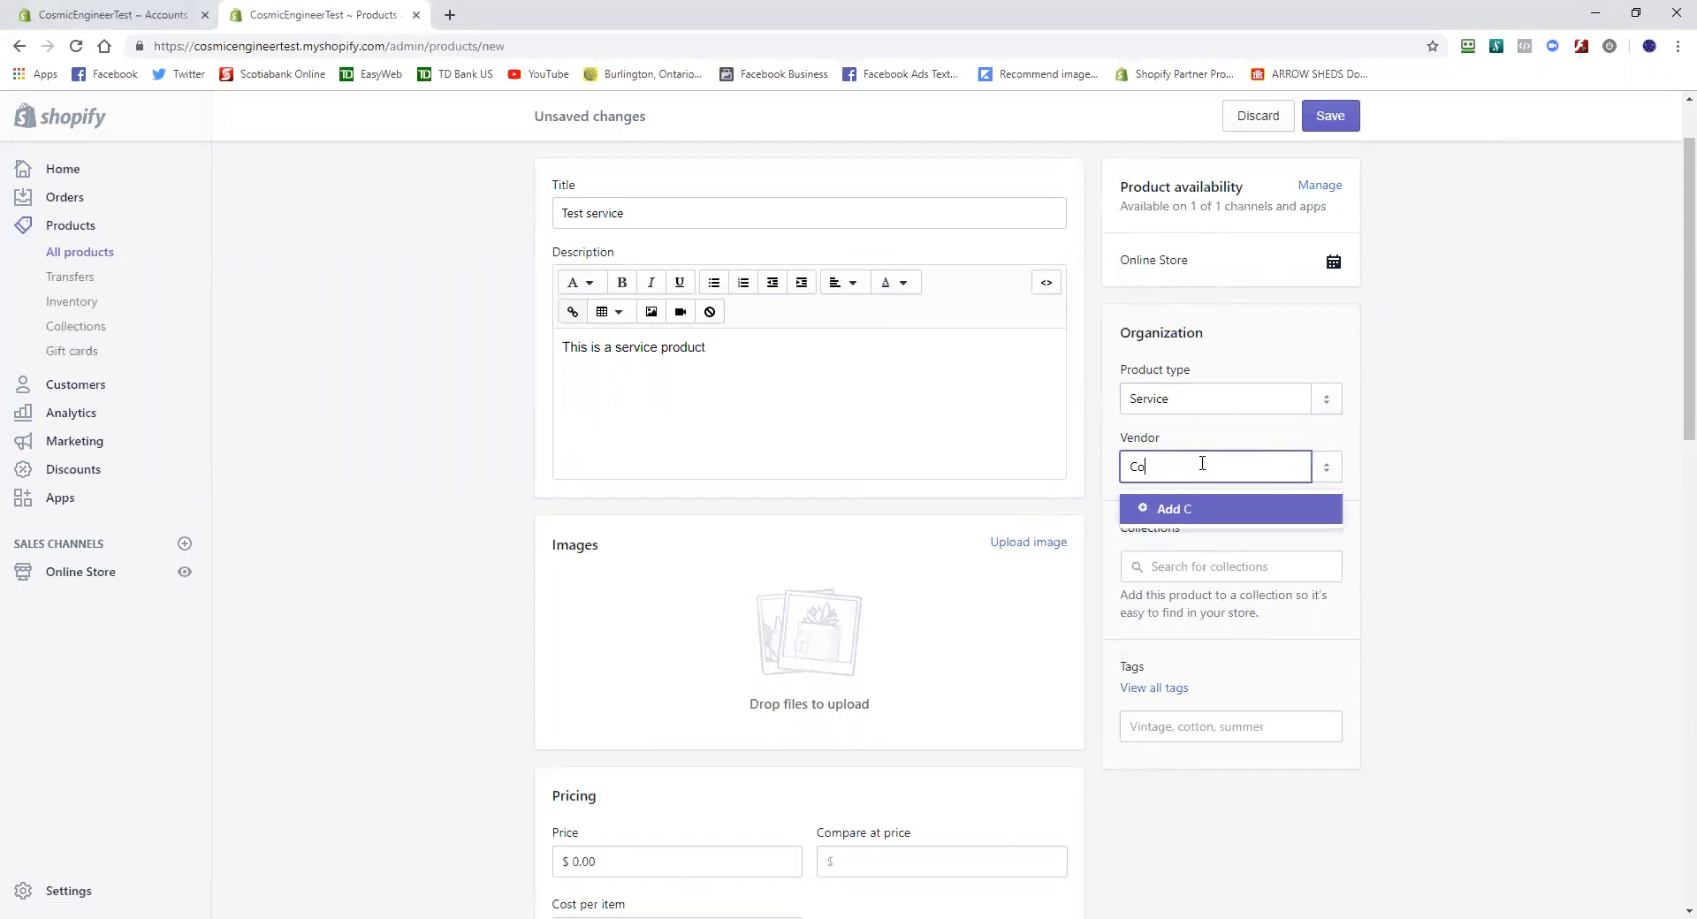
text(smicEngineerTest)
key(Tab)
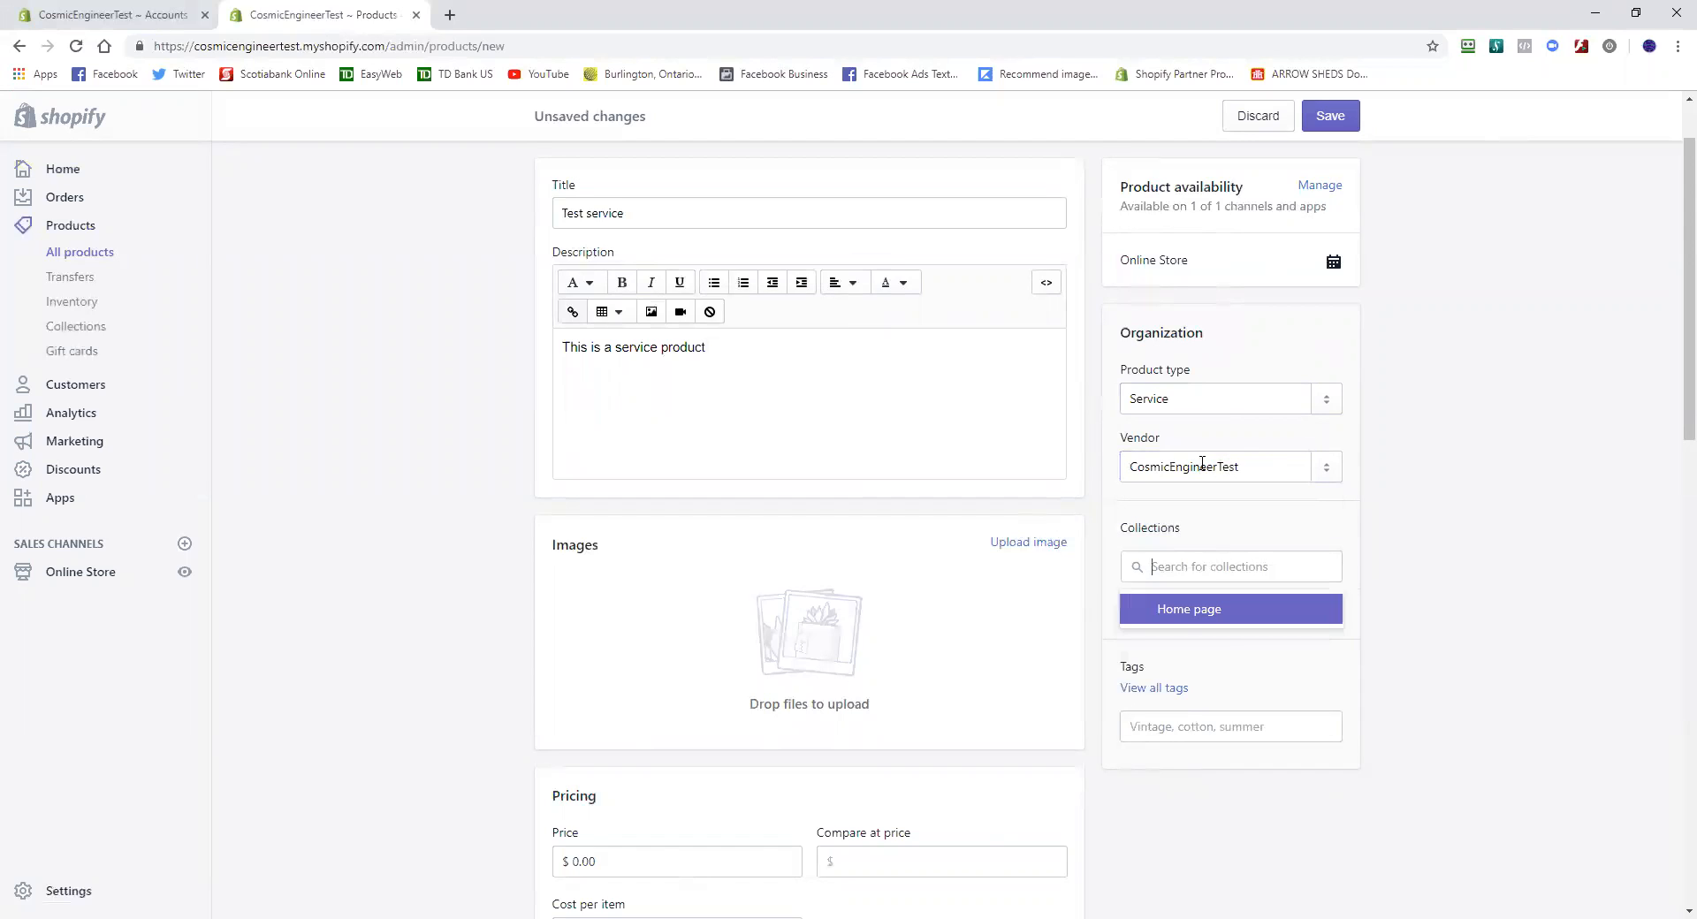
click(1201, 617)
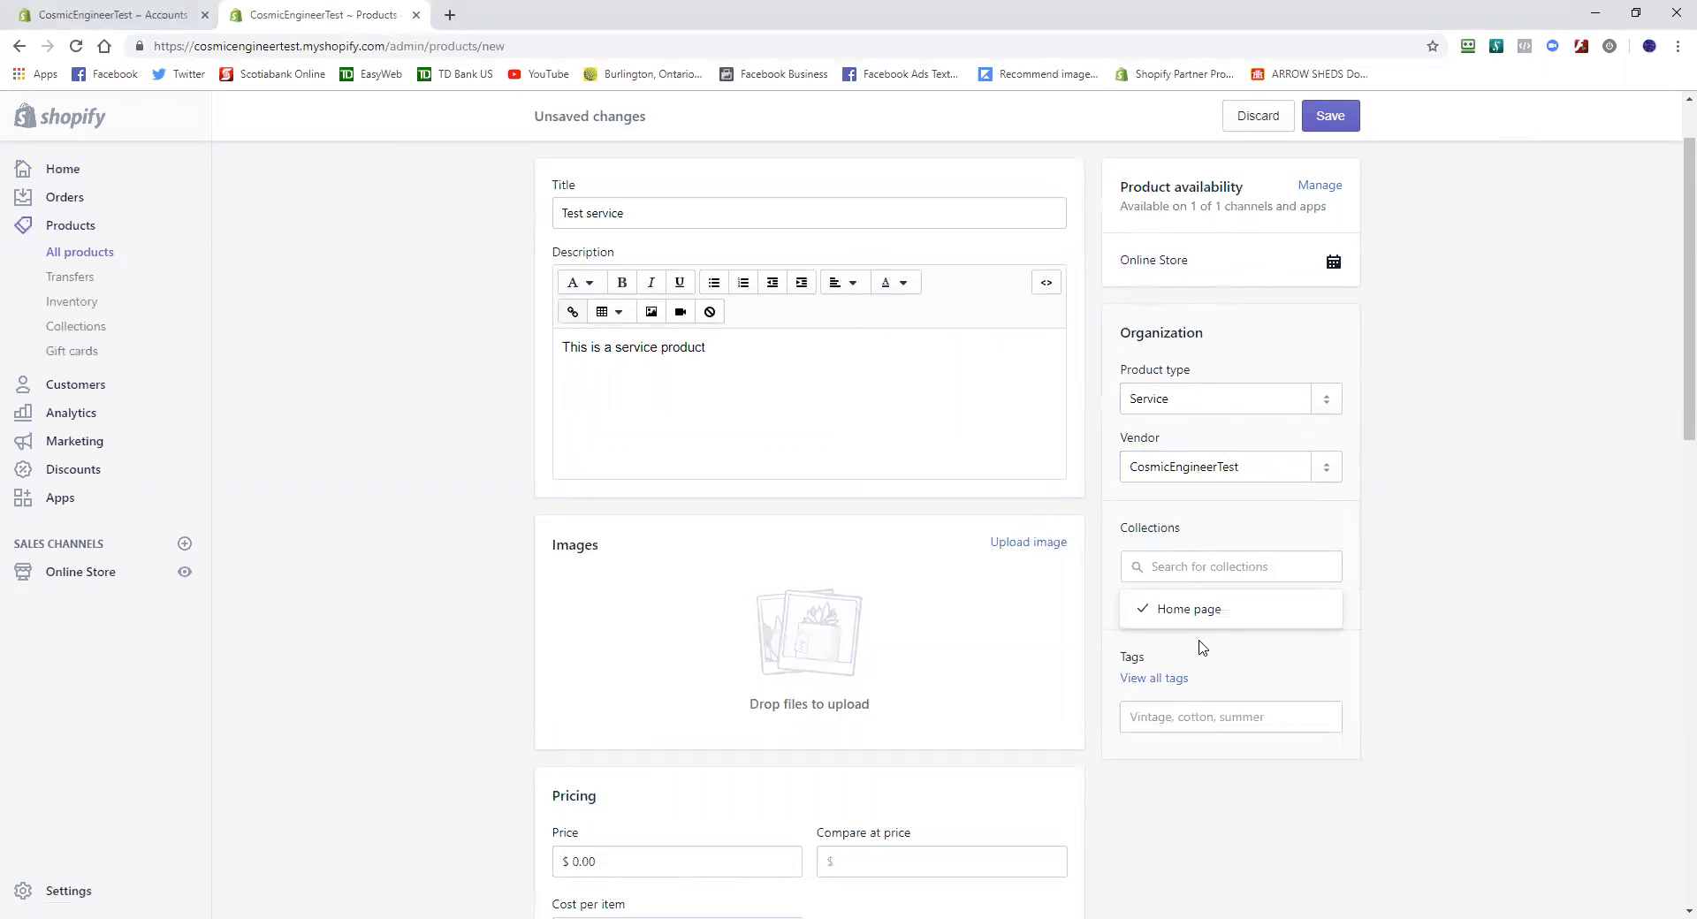
click(1108, 645)
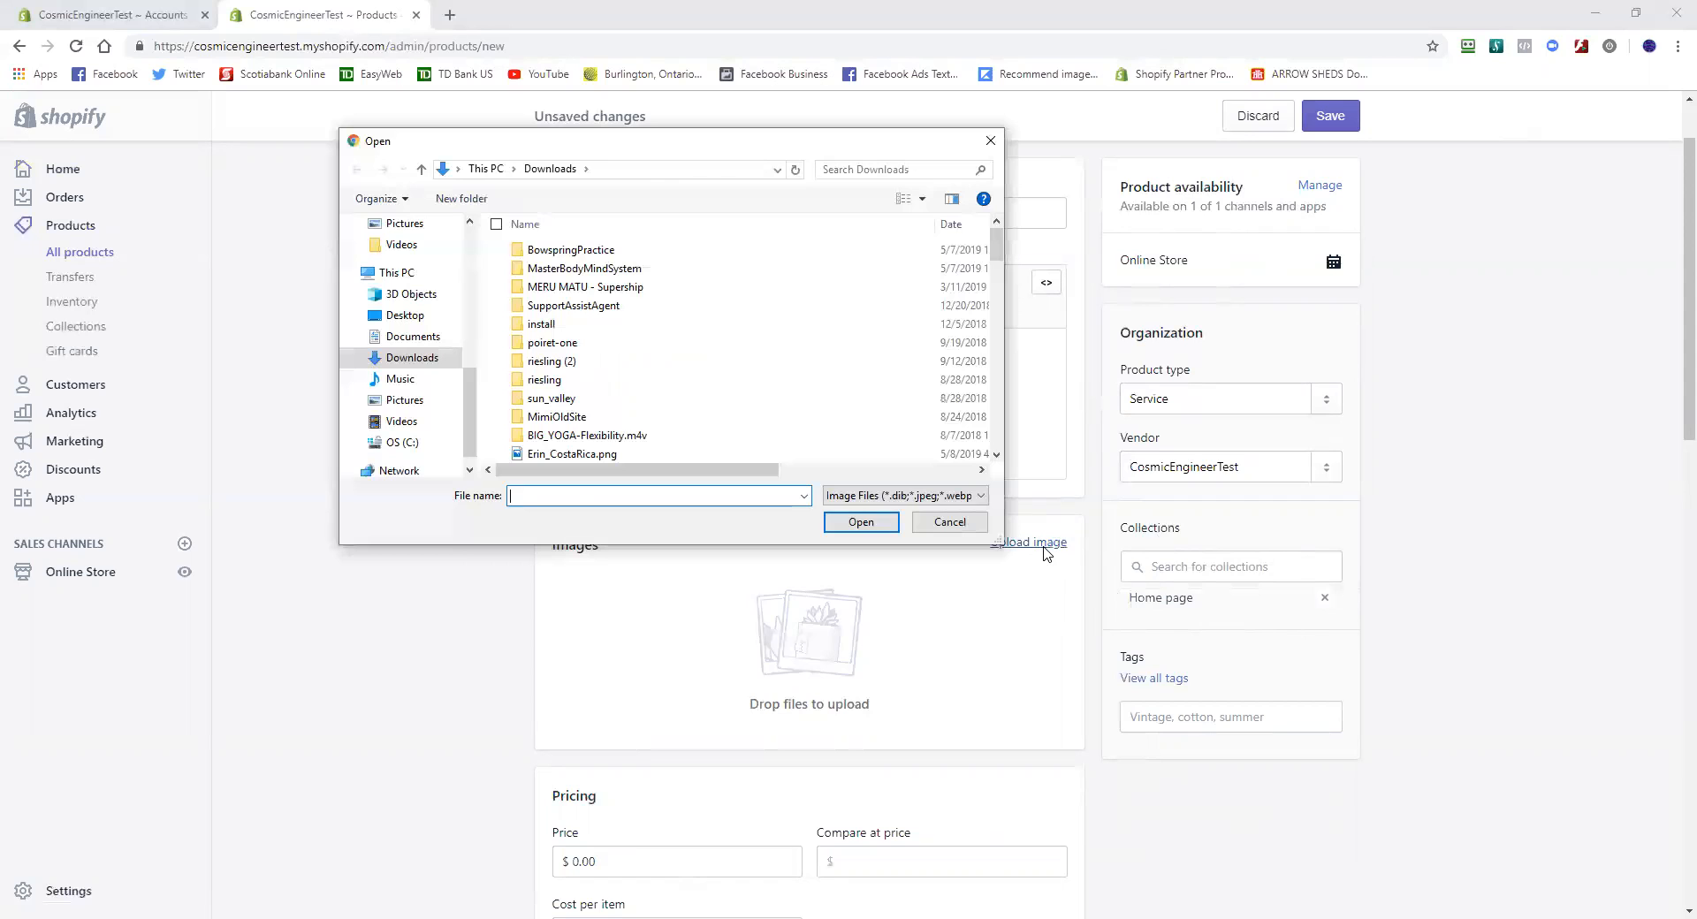
Upload loveseat.jpg from the Downloads folder as the product image
scroll(548, 375, down, 4)
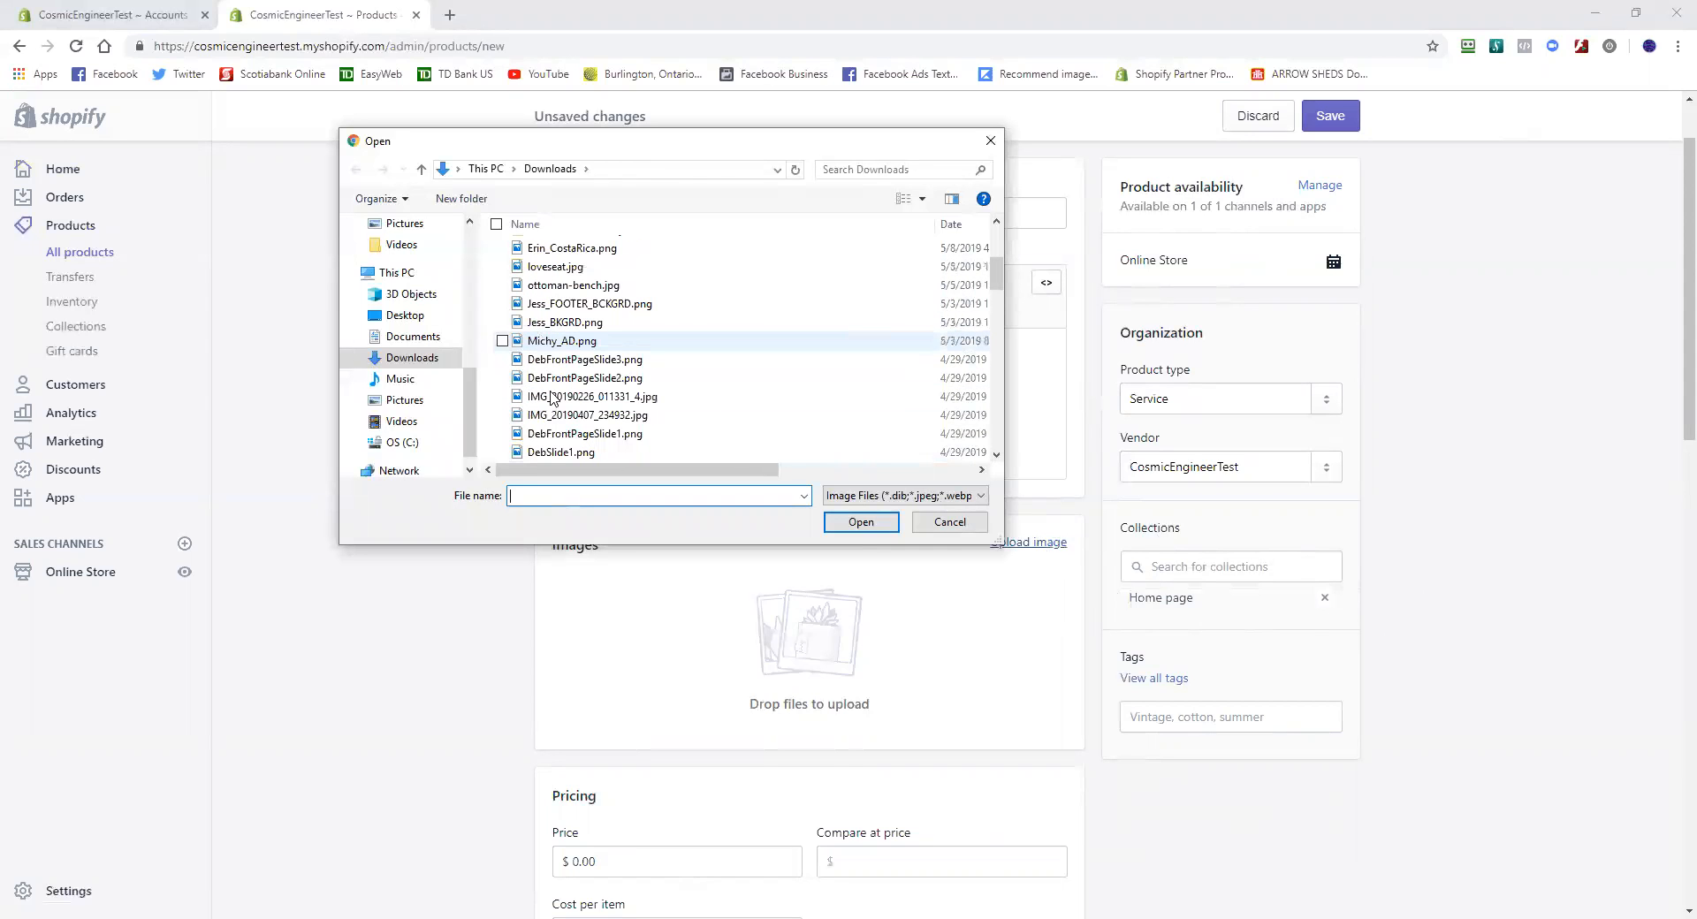
scroll(554, 360, up, 1)
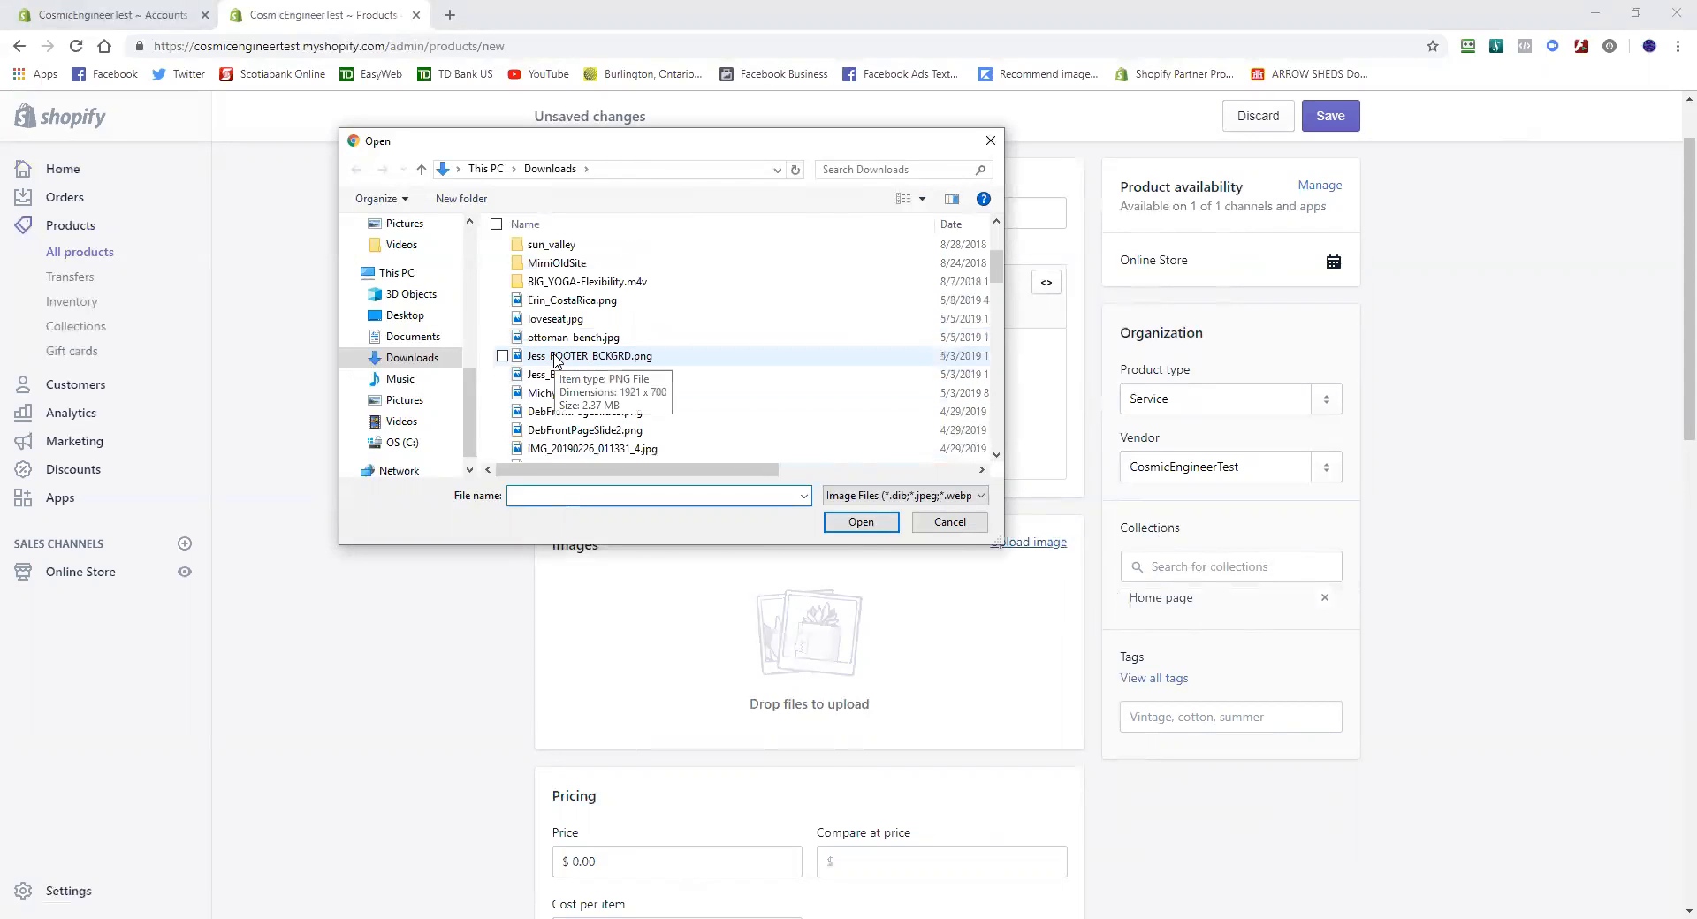
scroll(554, 360, down, 3)
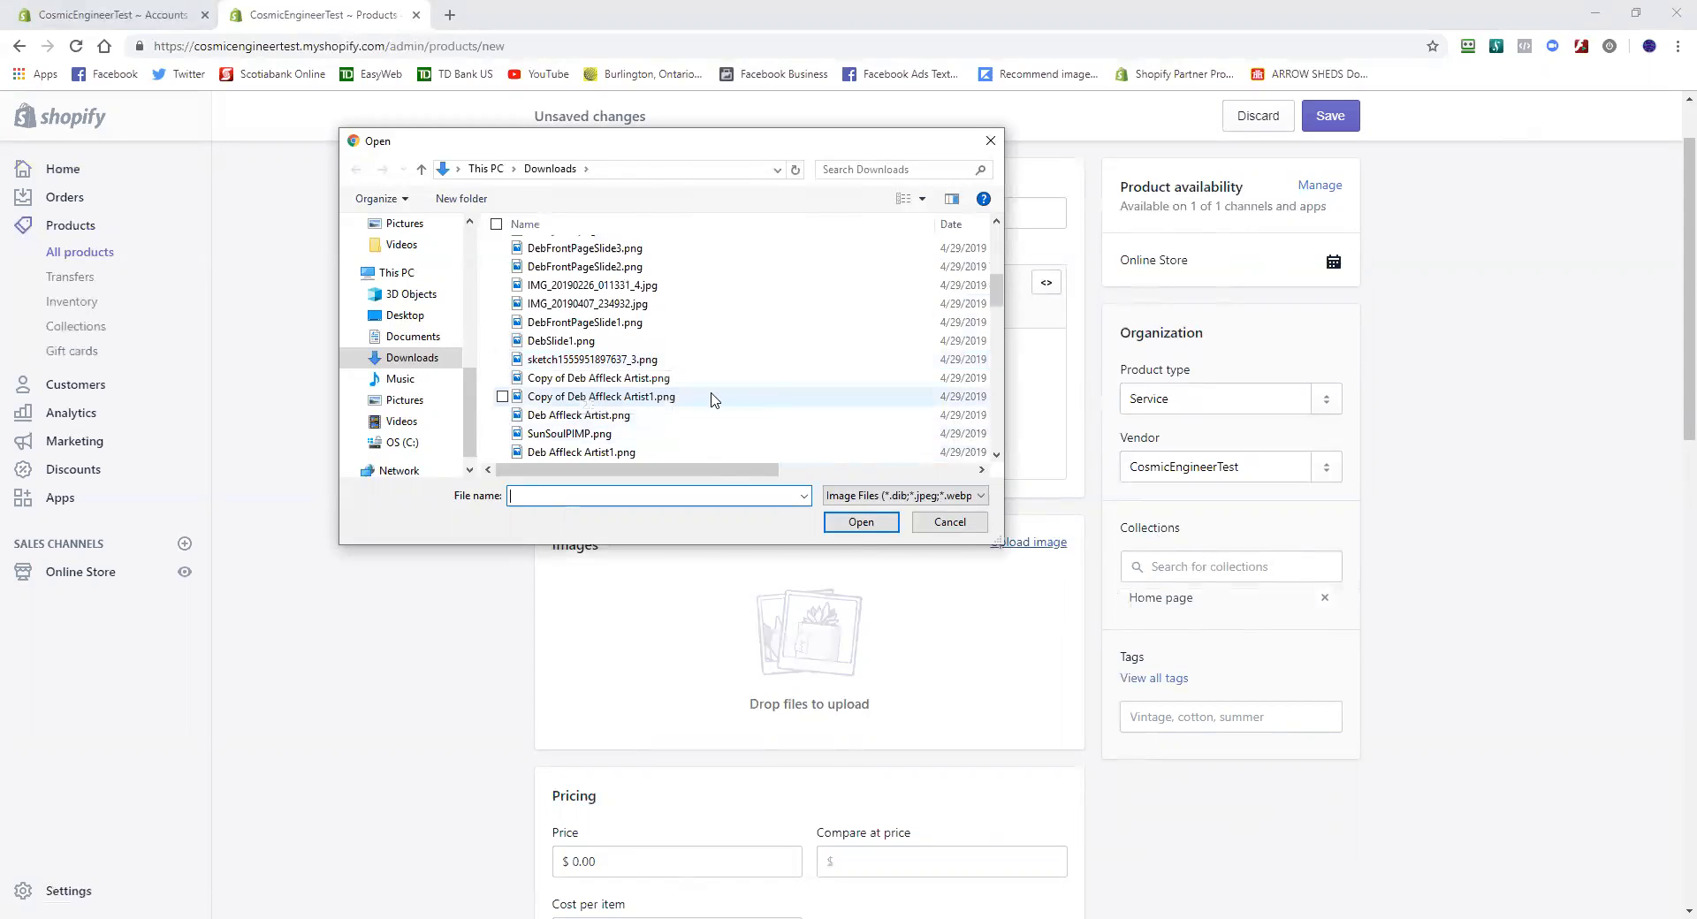
scroll(665, 403, up, 5)
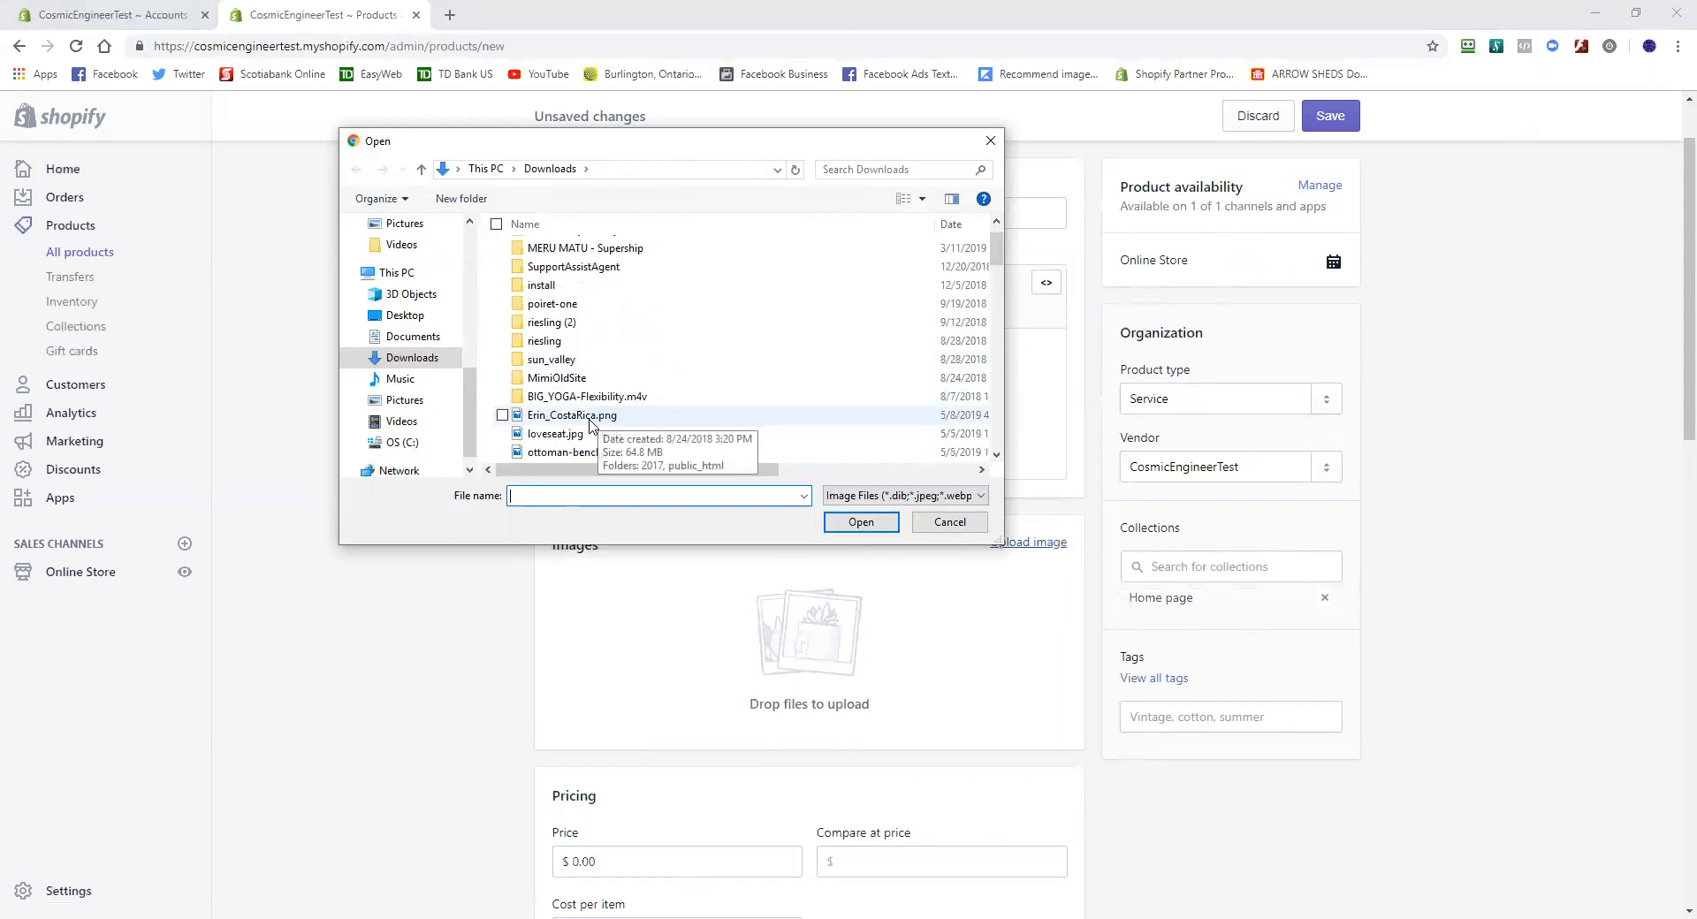
scroll(590, 424, down, 1)
click(575, 378)
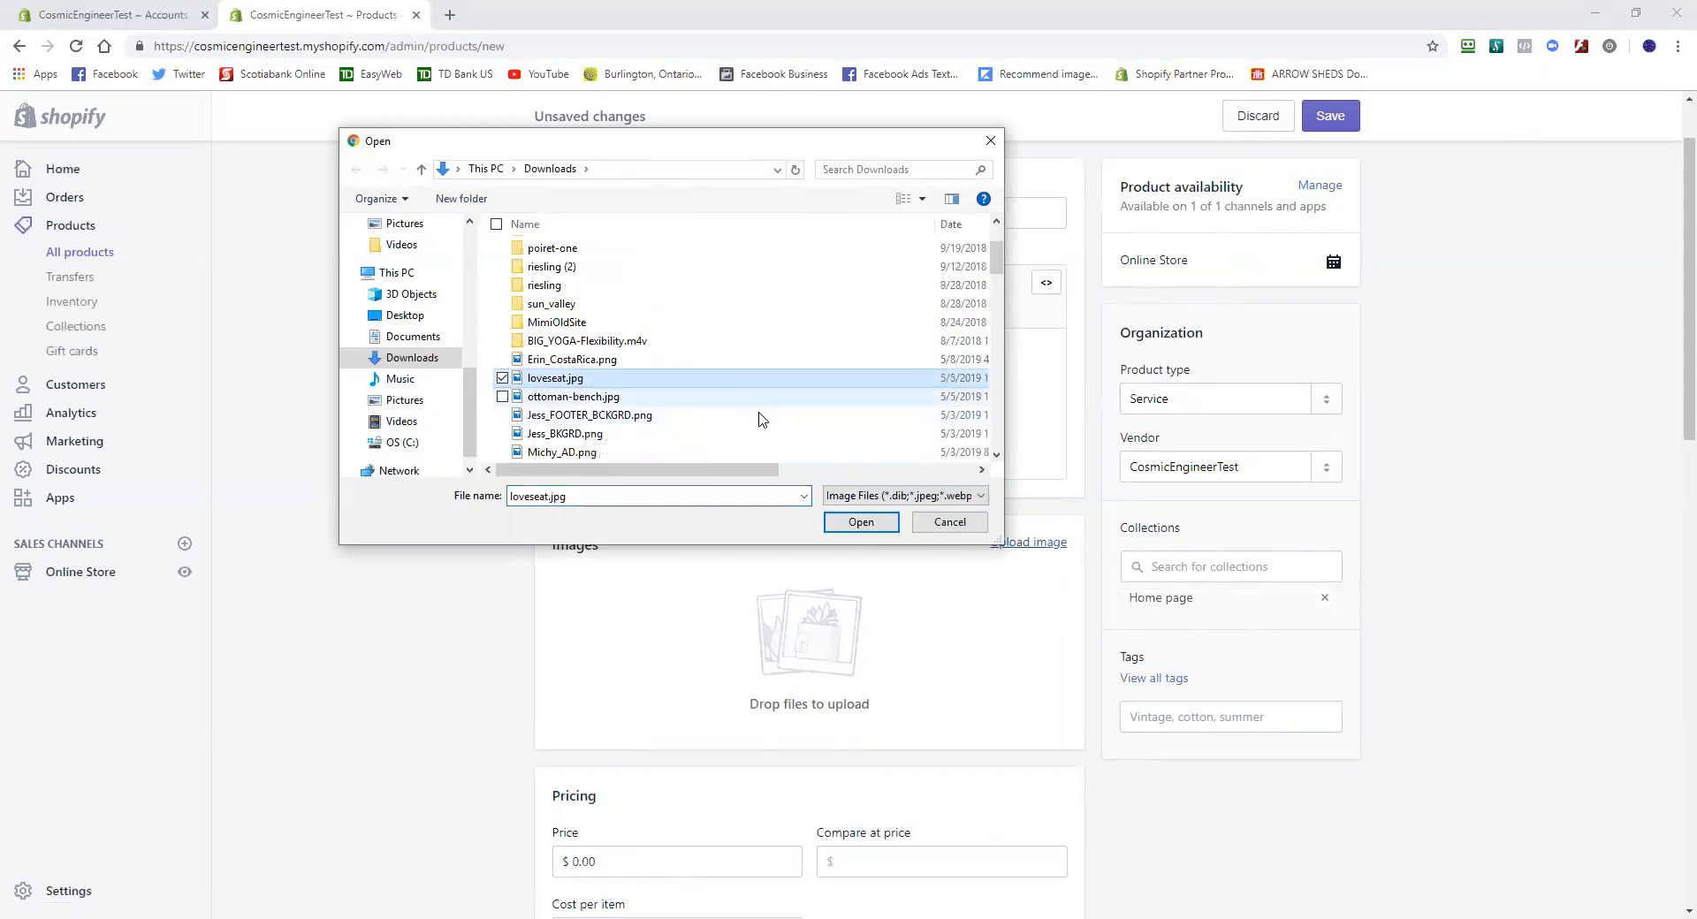
click(859, 523)
Enter a compare-at price of $150.00 and a price of $100.00 for the product
scroll(402, 484, down, 3)
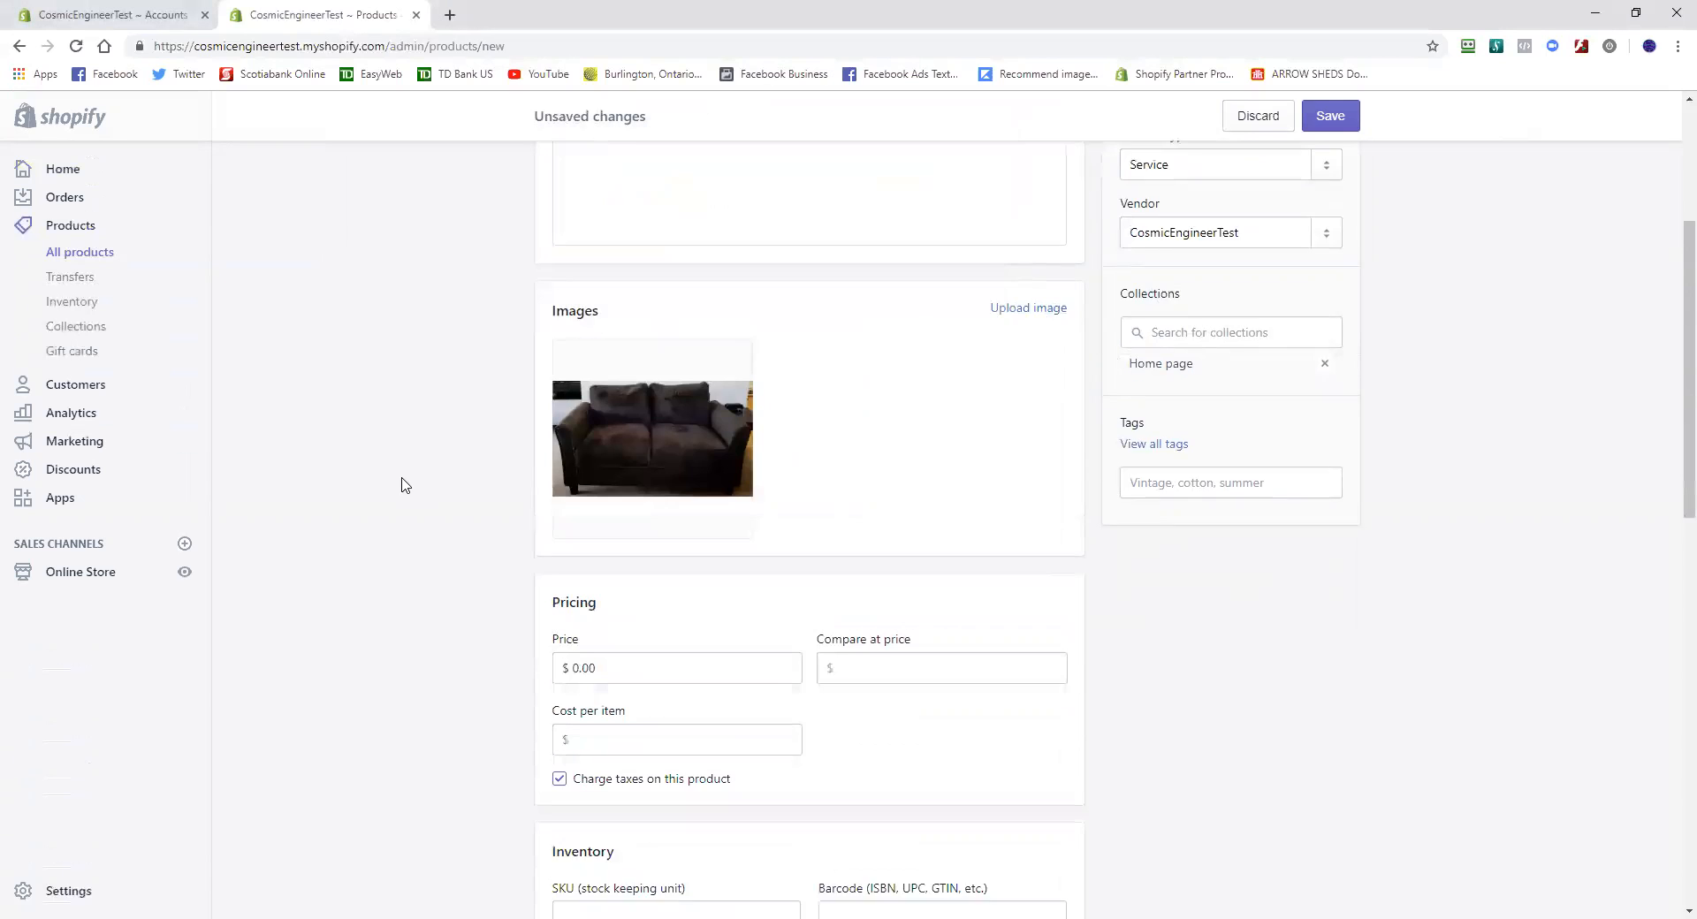
scroll(415, 482, down, 2)
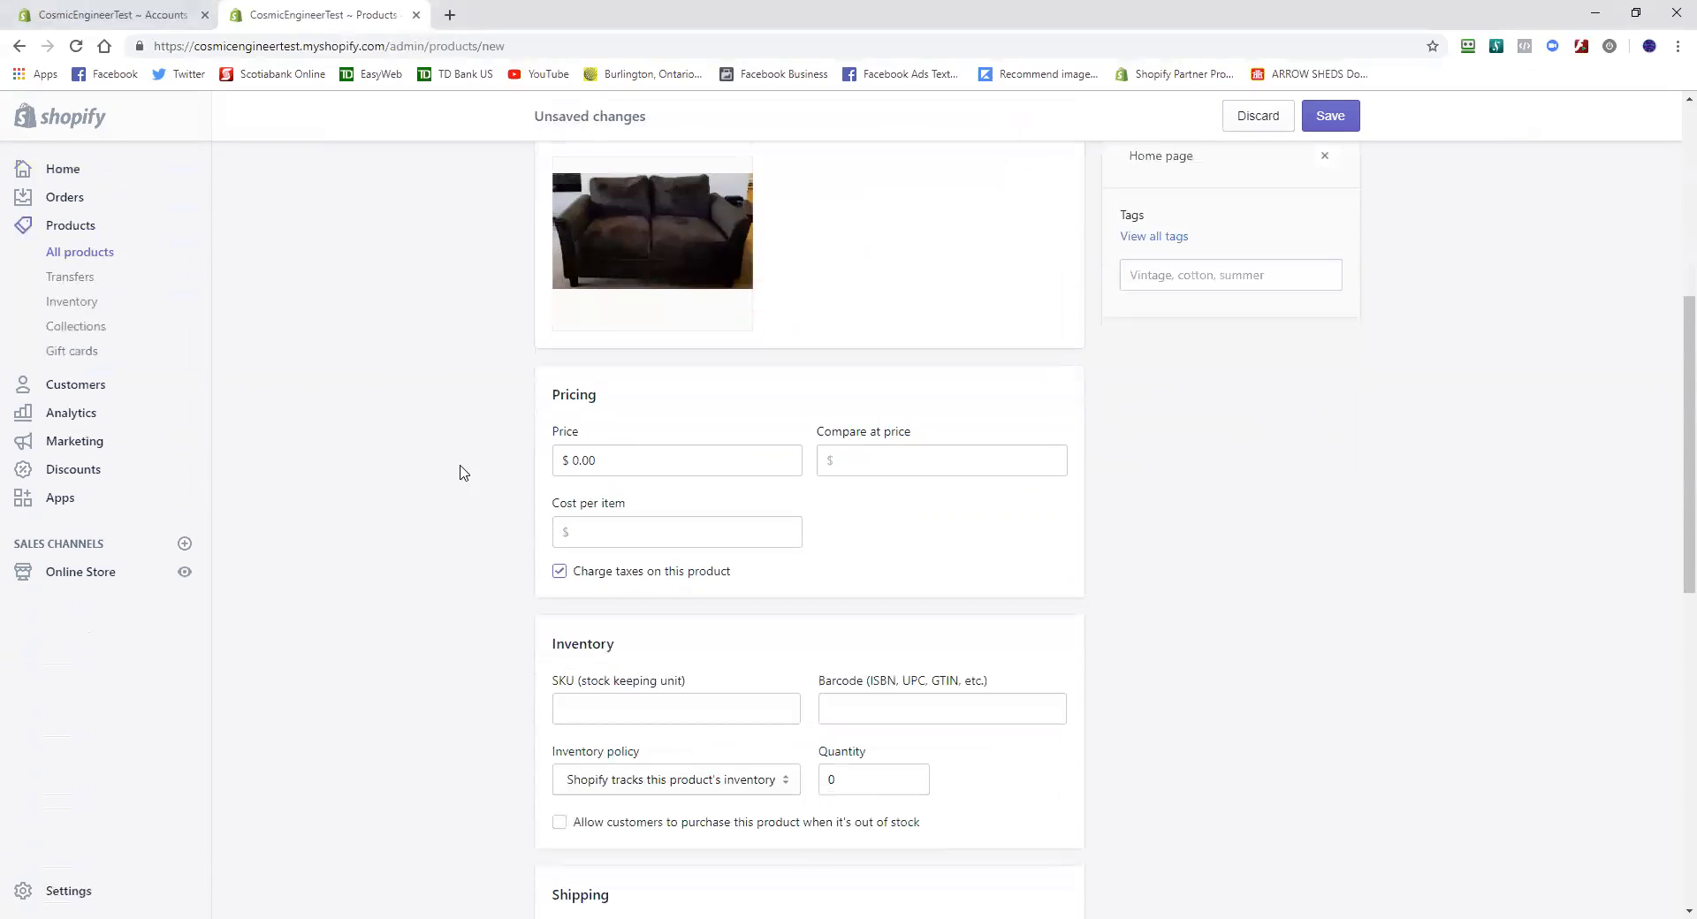
click(617, 458)
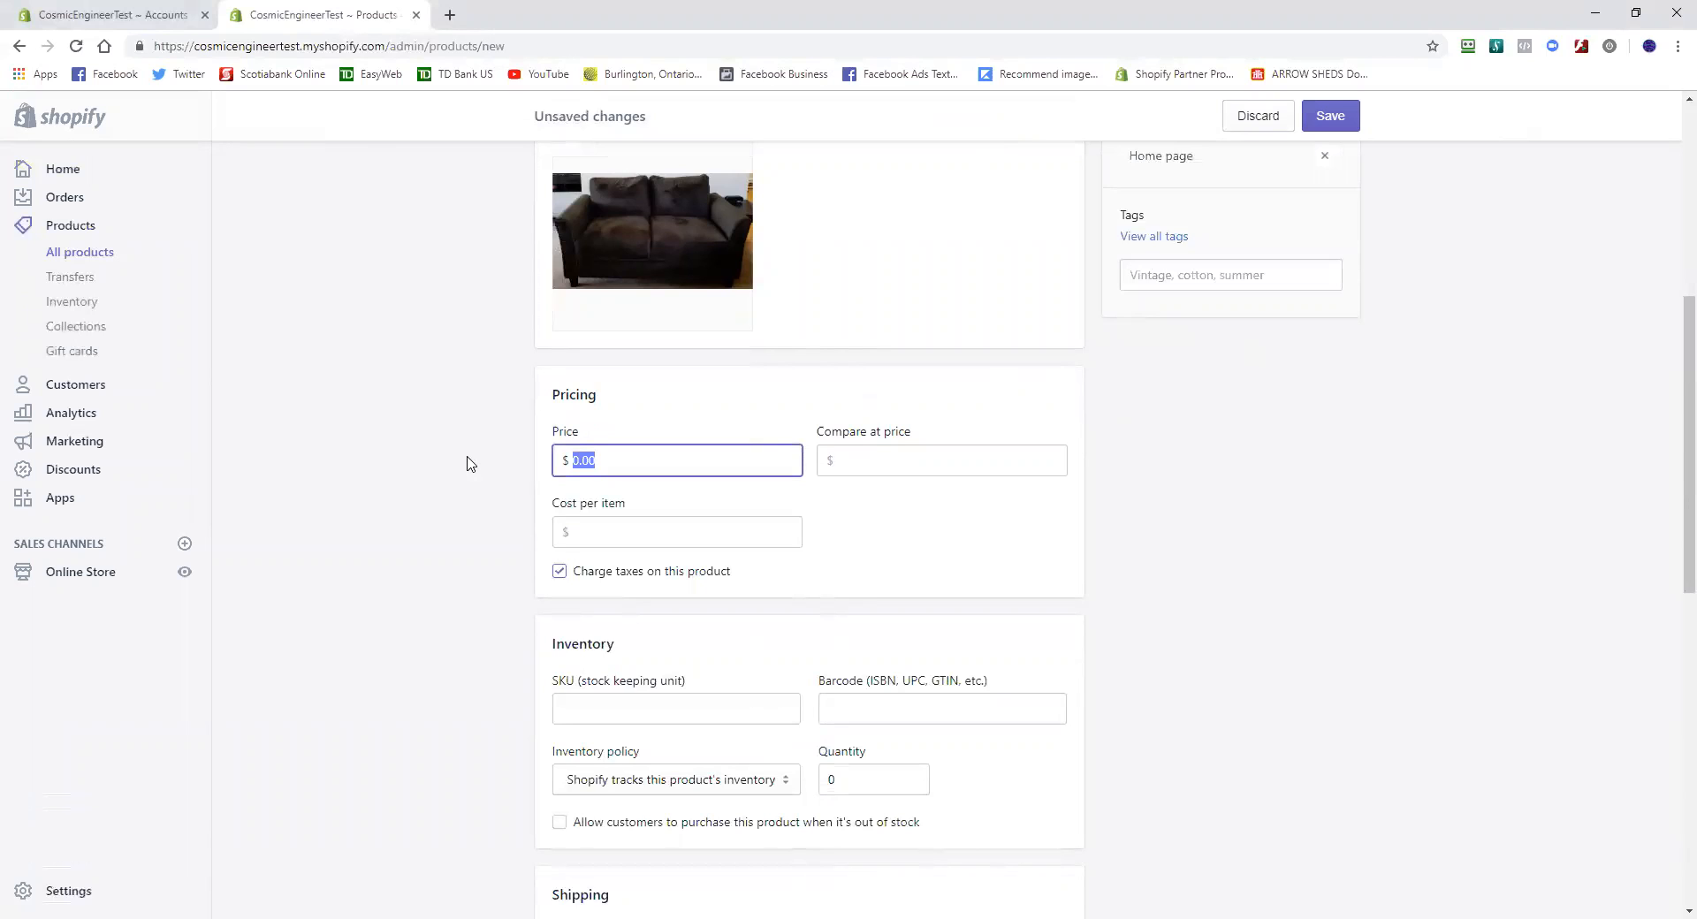
click(883, 456)
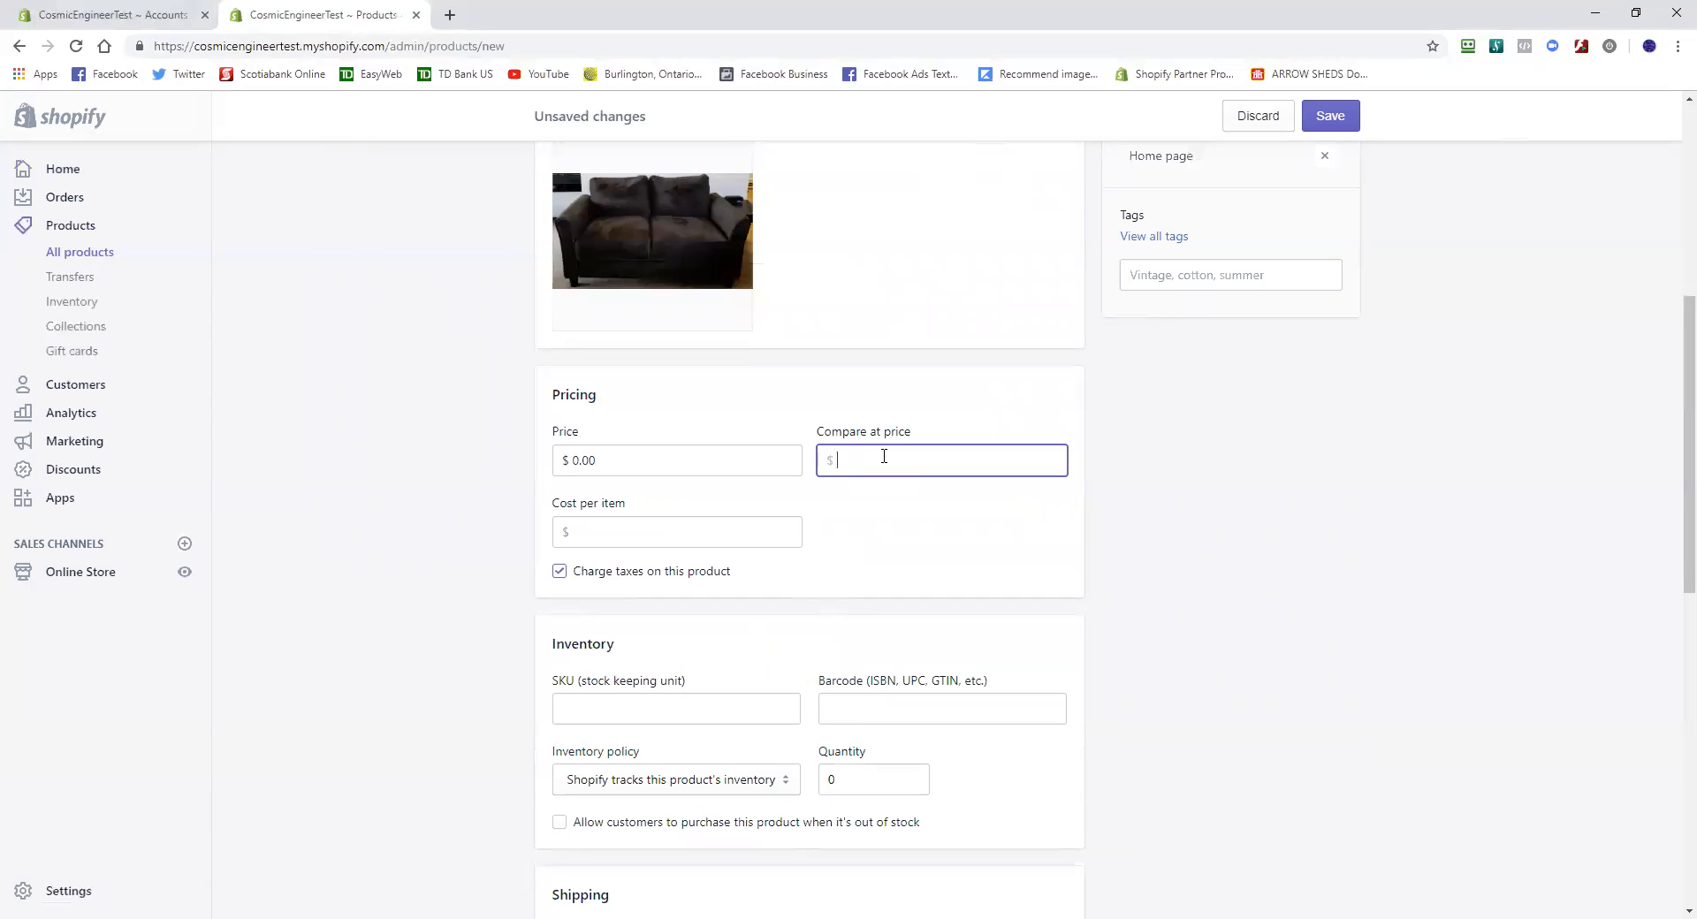
text(150.00)
key(shift+Tab)
text(100.00)
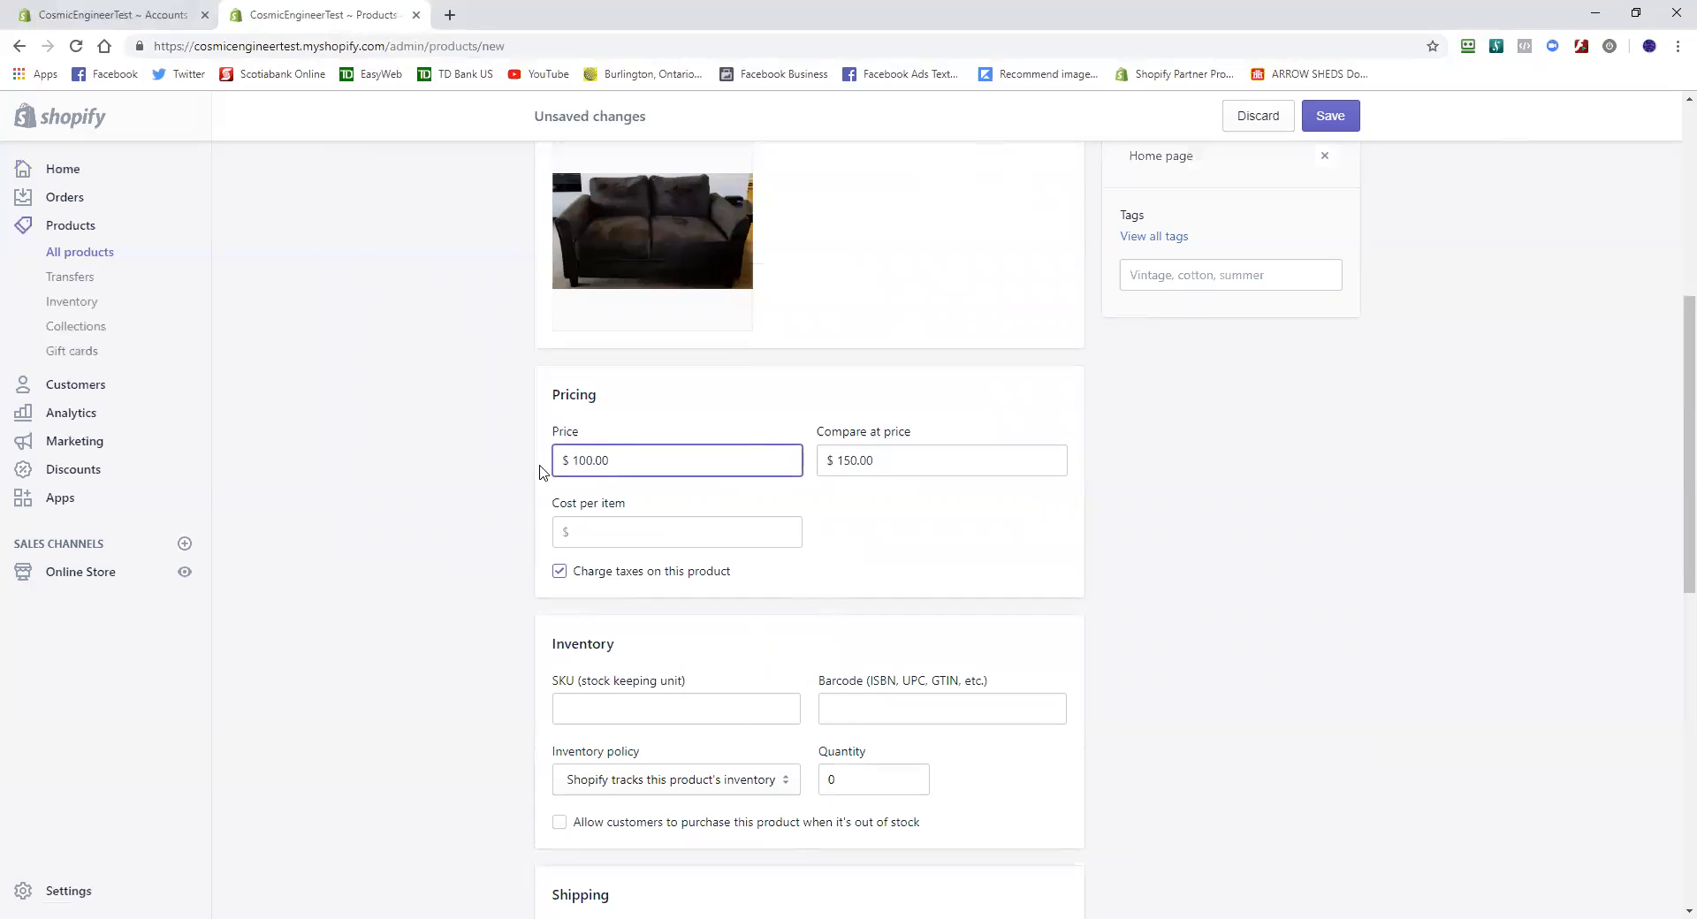
Clear the compare-at price and turn off charging taxes on the product
key(Tab)
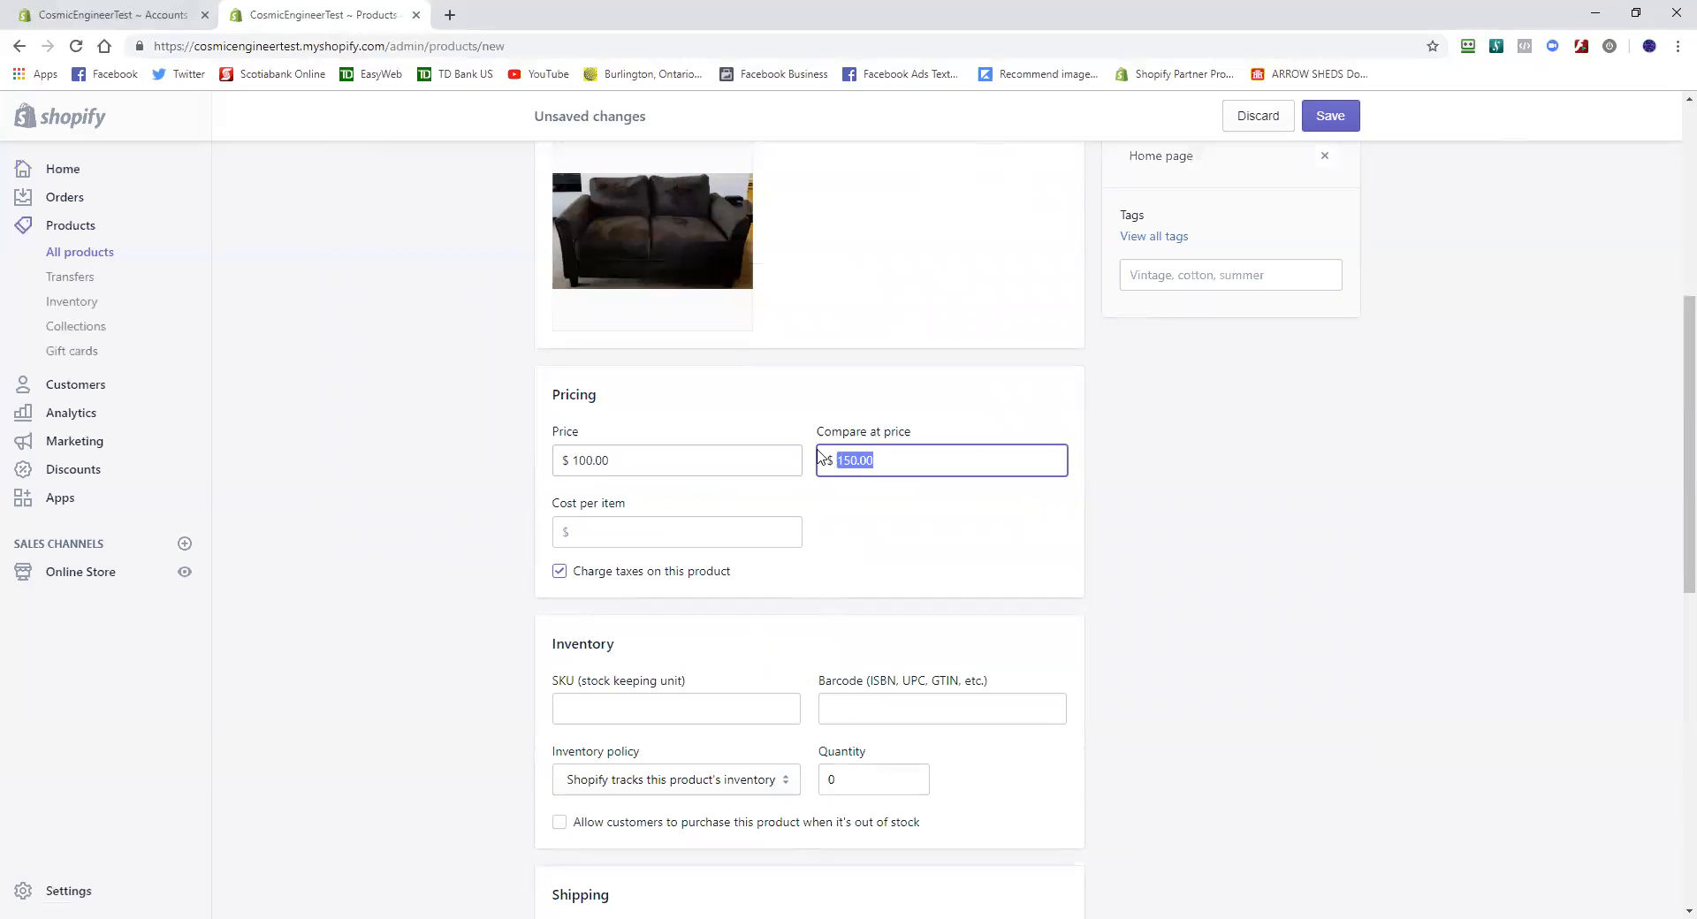
key(BackSpace)
scroll(785, 555, down, 1)
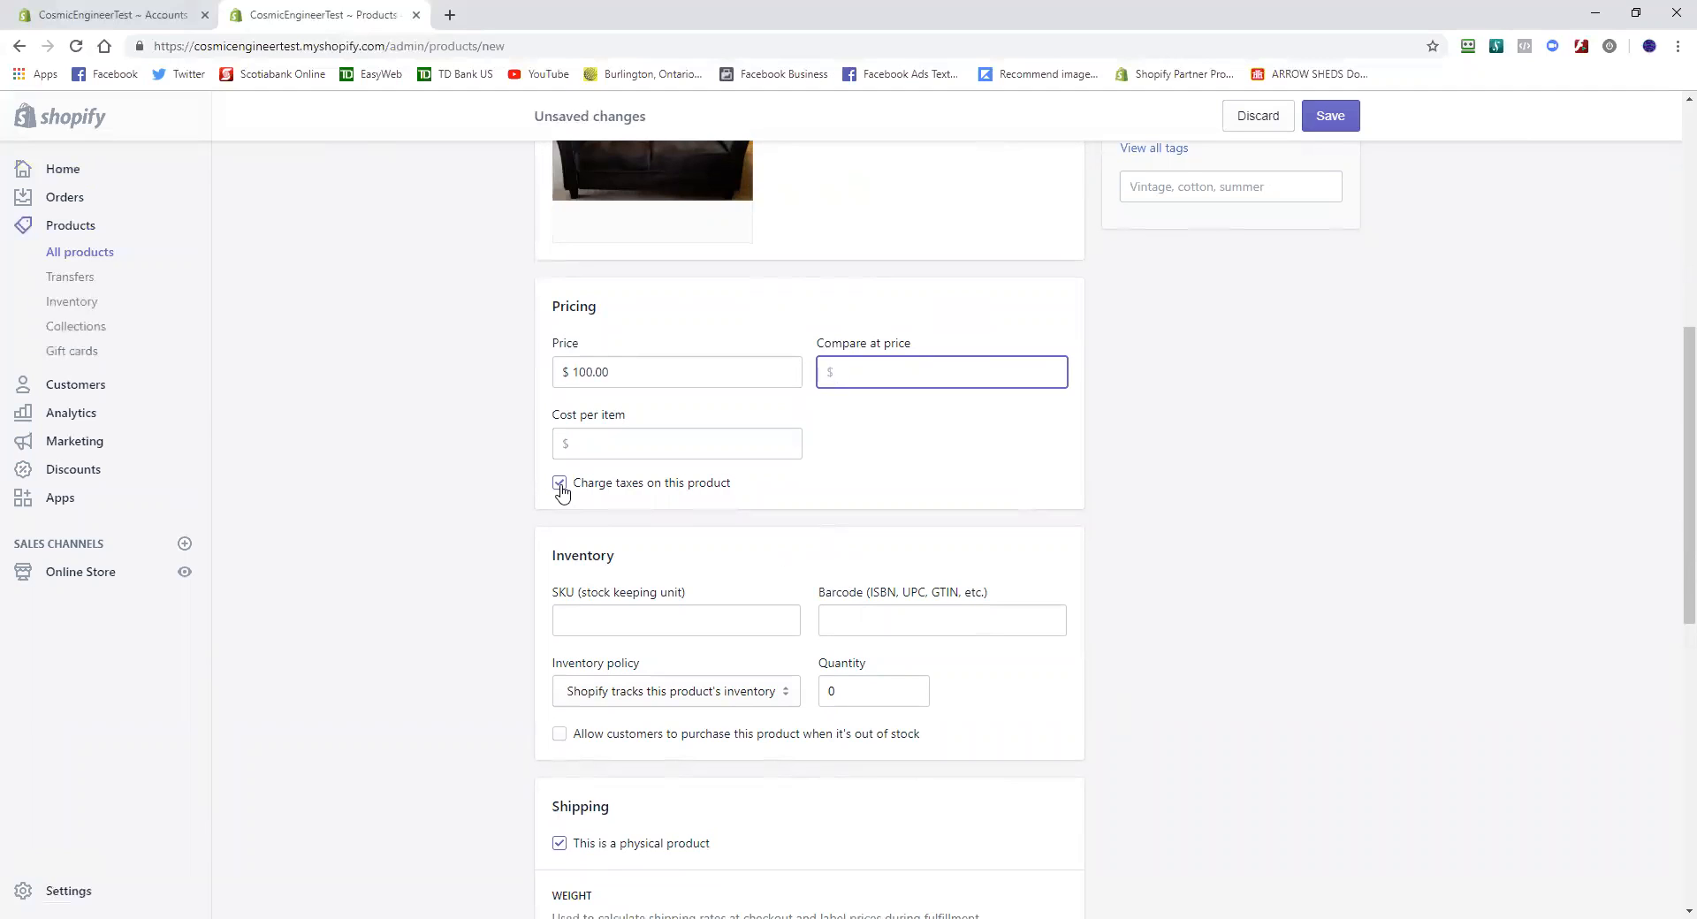
click(560, 485)
Set the inventory policy to "Don't track inventory" and unmark the item as a physical product
scroll(458, 526, down, 5)
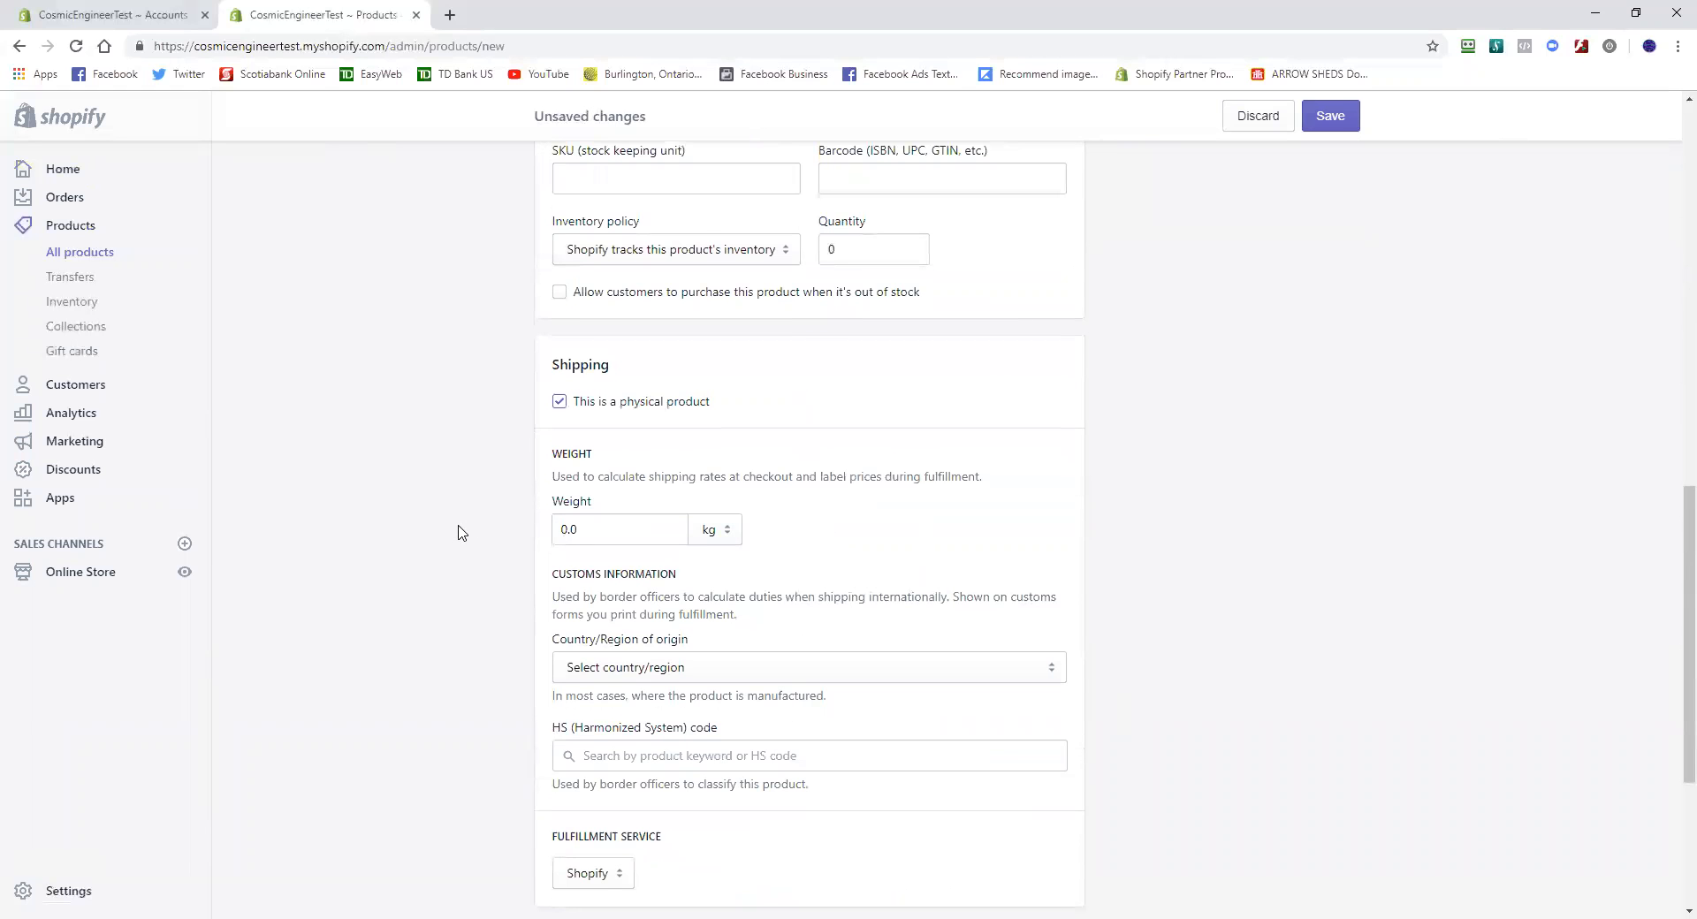
scroll(459, 531, up, 3)
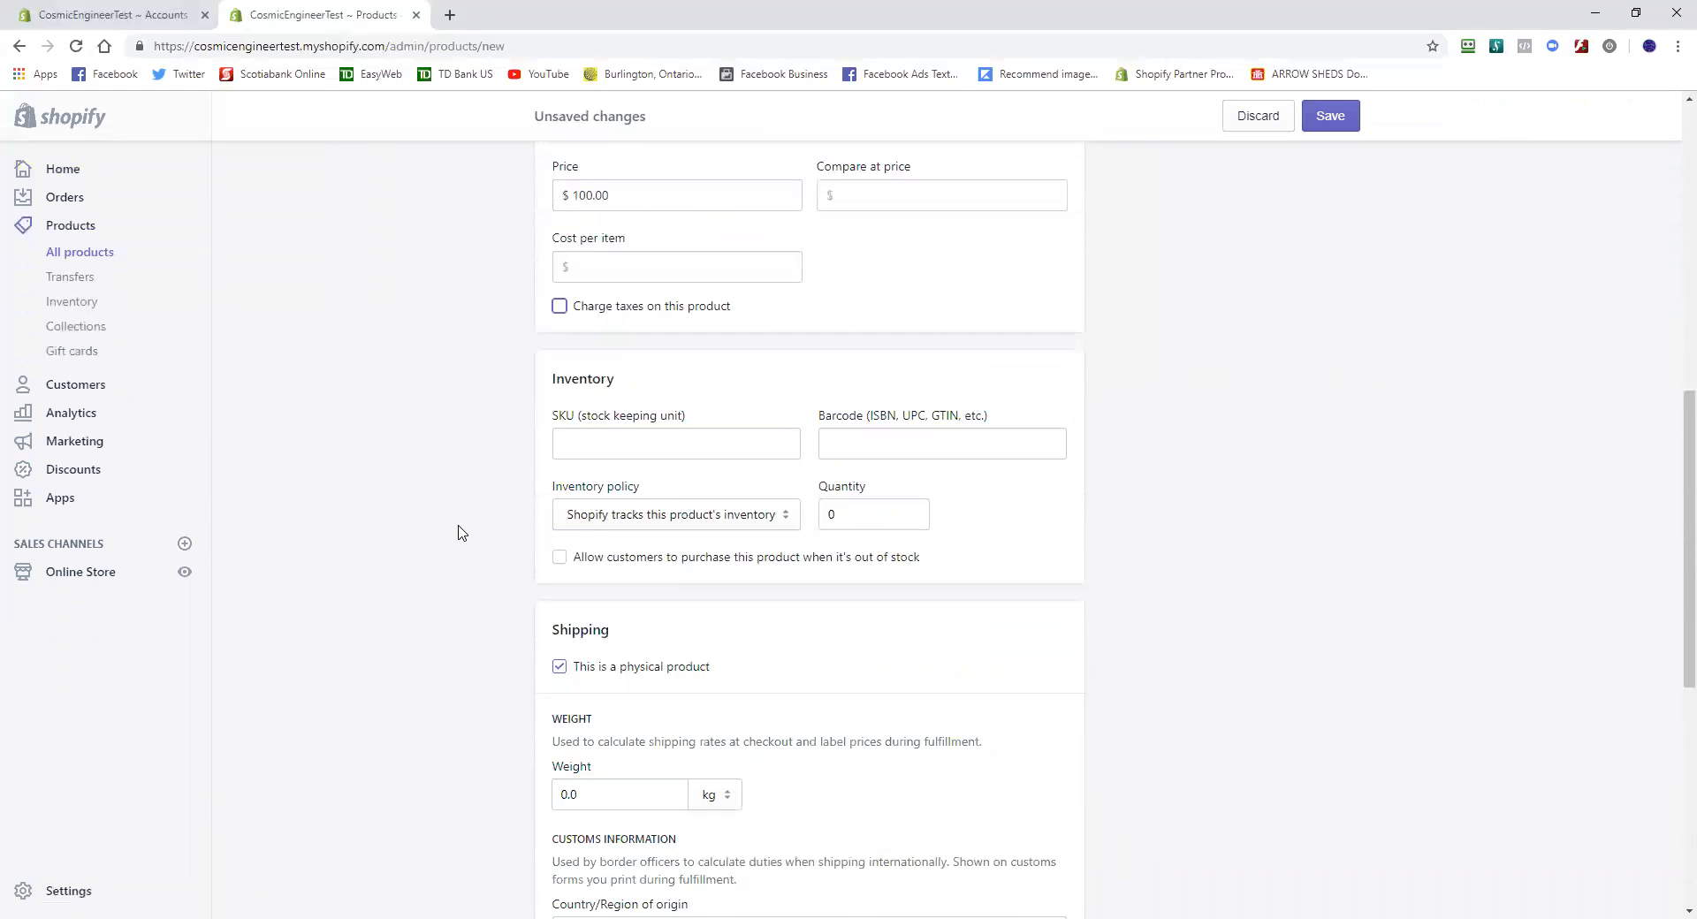
click(726, 517)
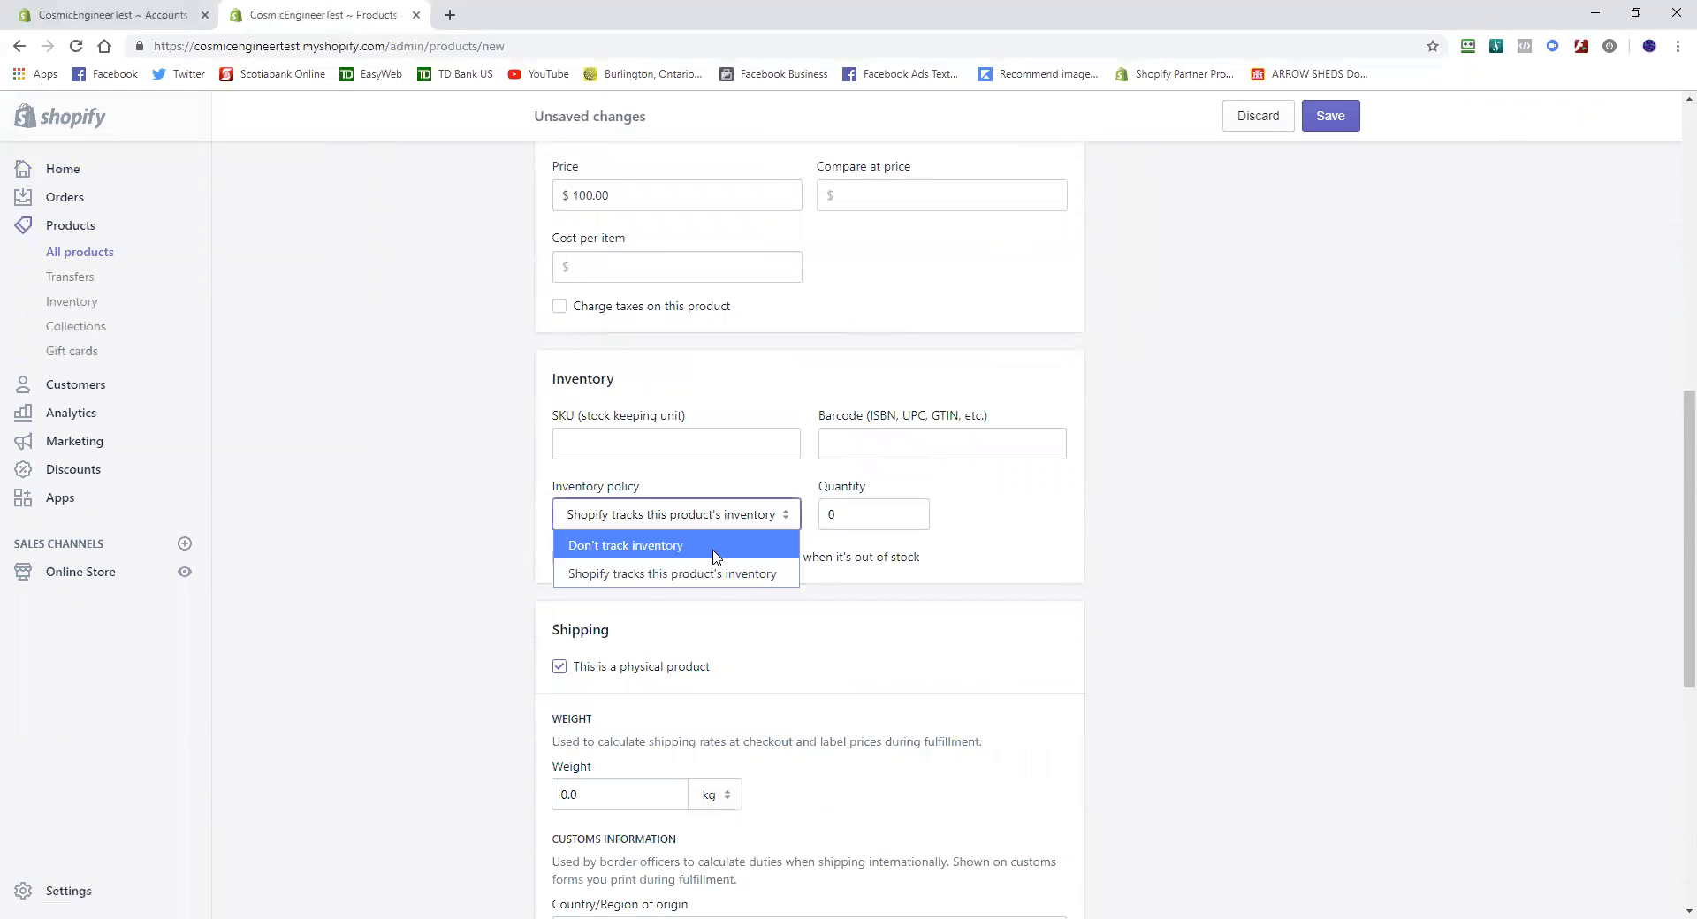
click(716, 557)
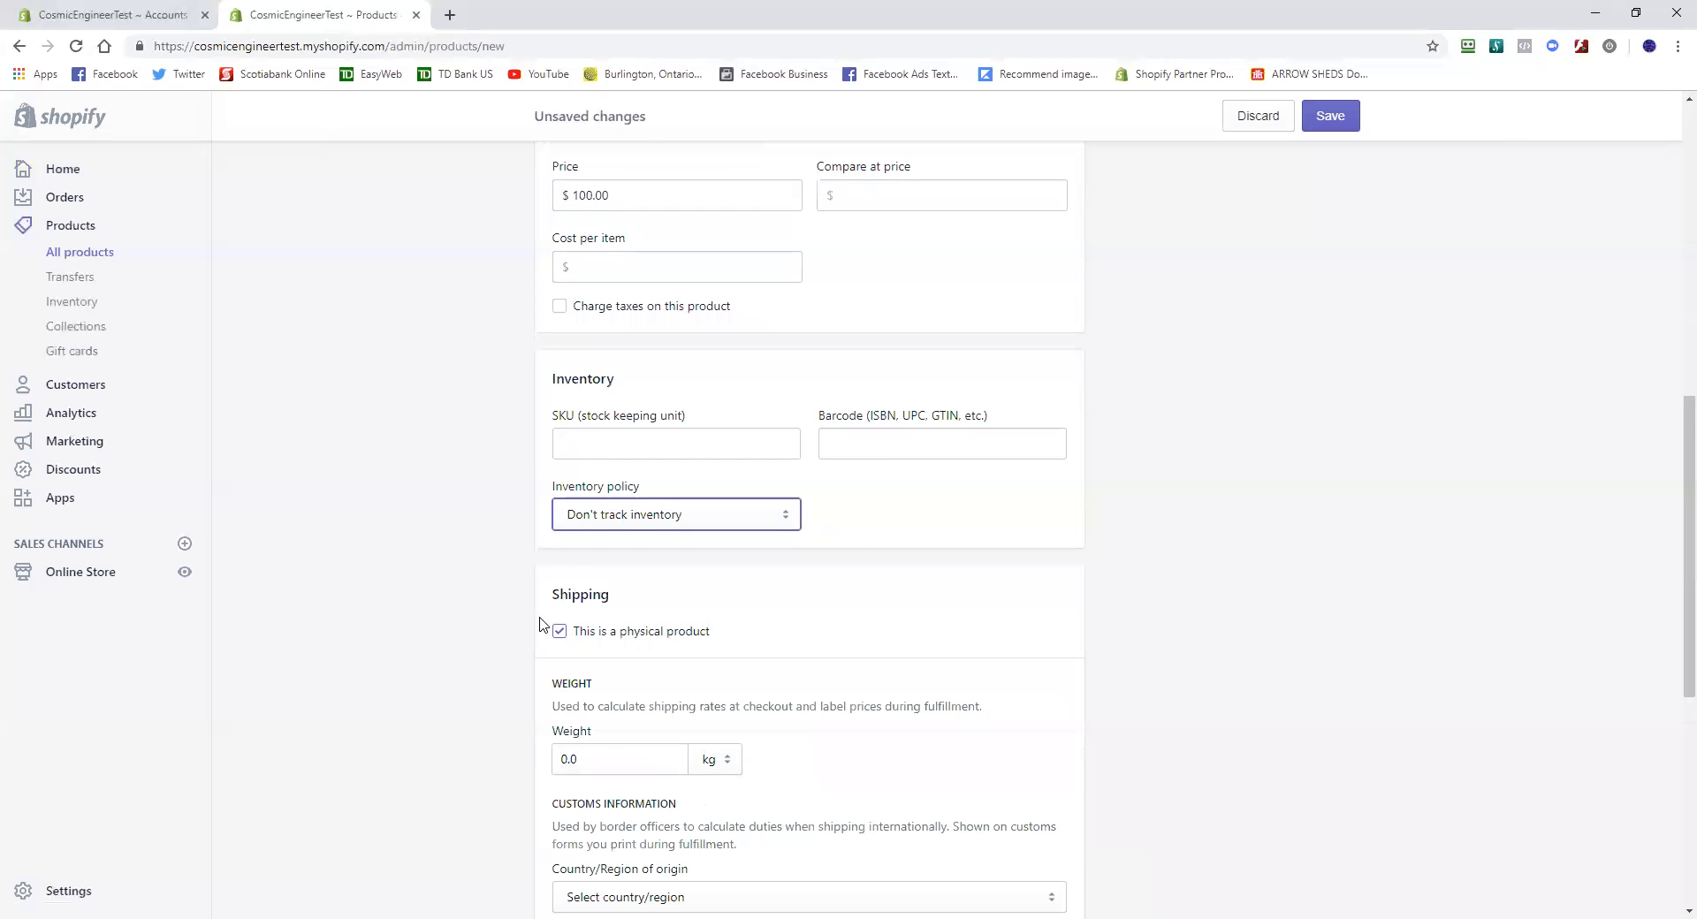
scroll(541, 625, down, 2)
click(559, 455)
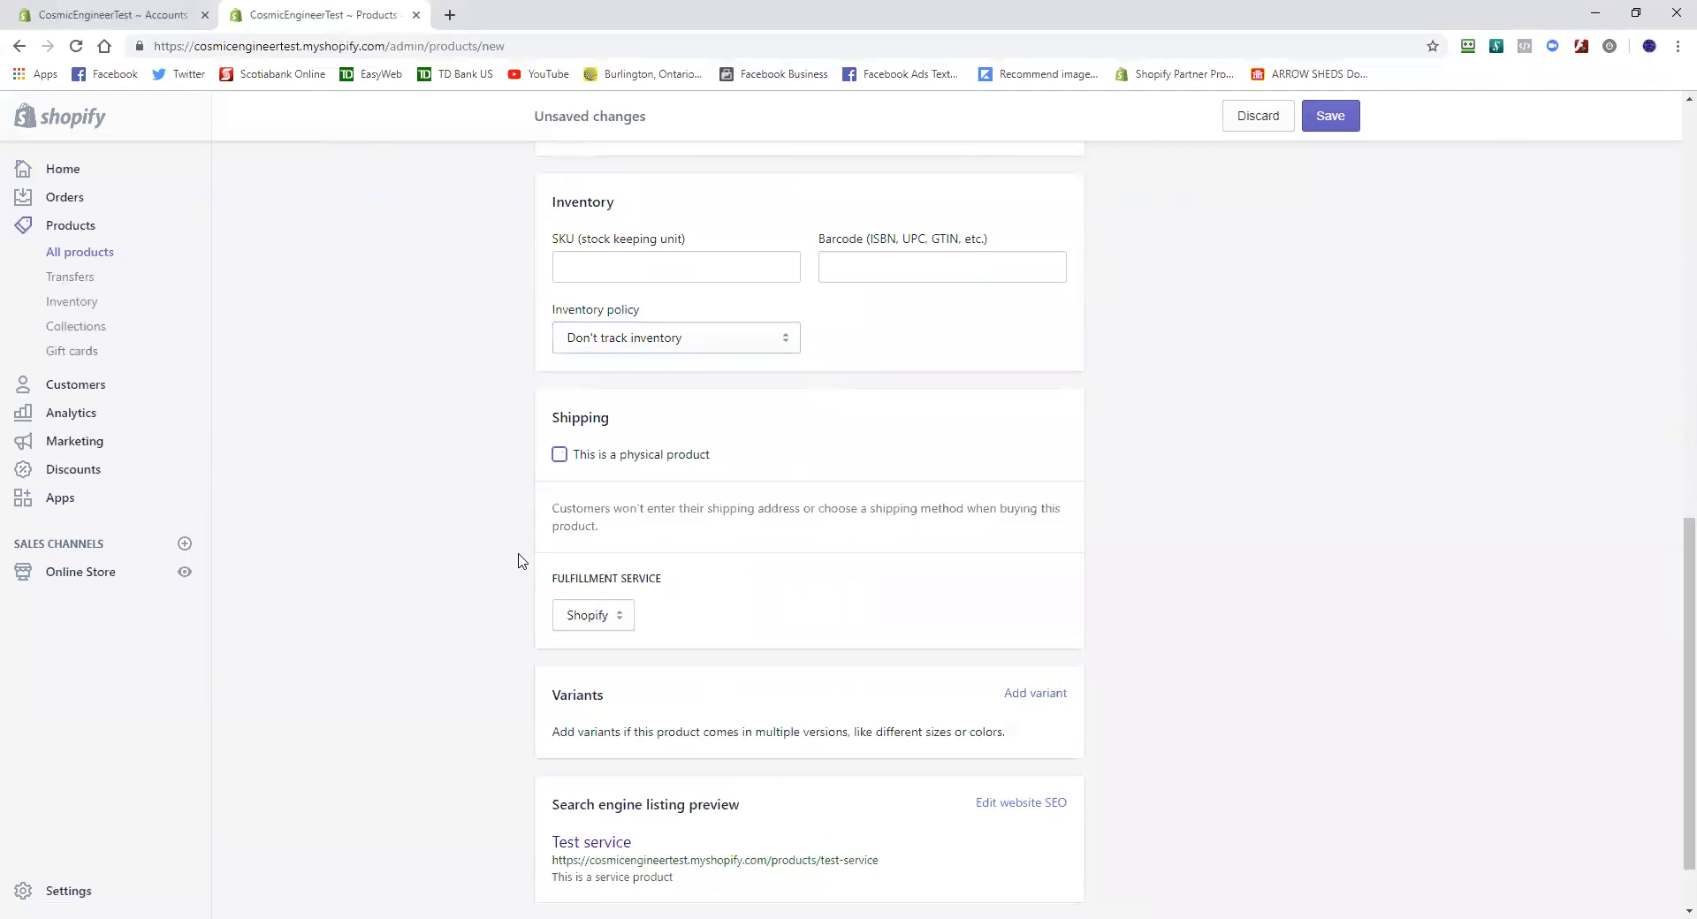
Add a variant option to the product and name it Time
scroll(519, 561, down, 1)
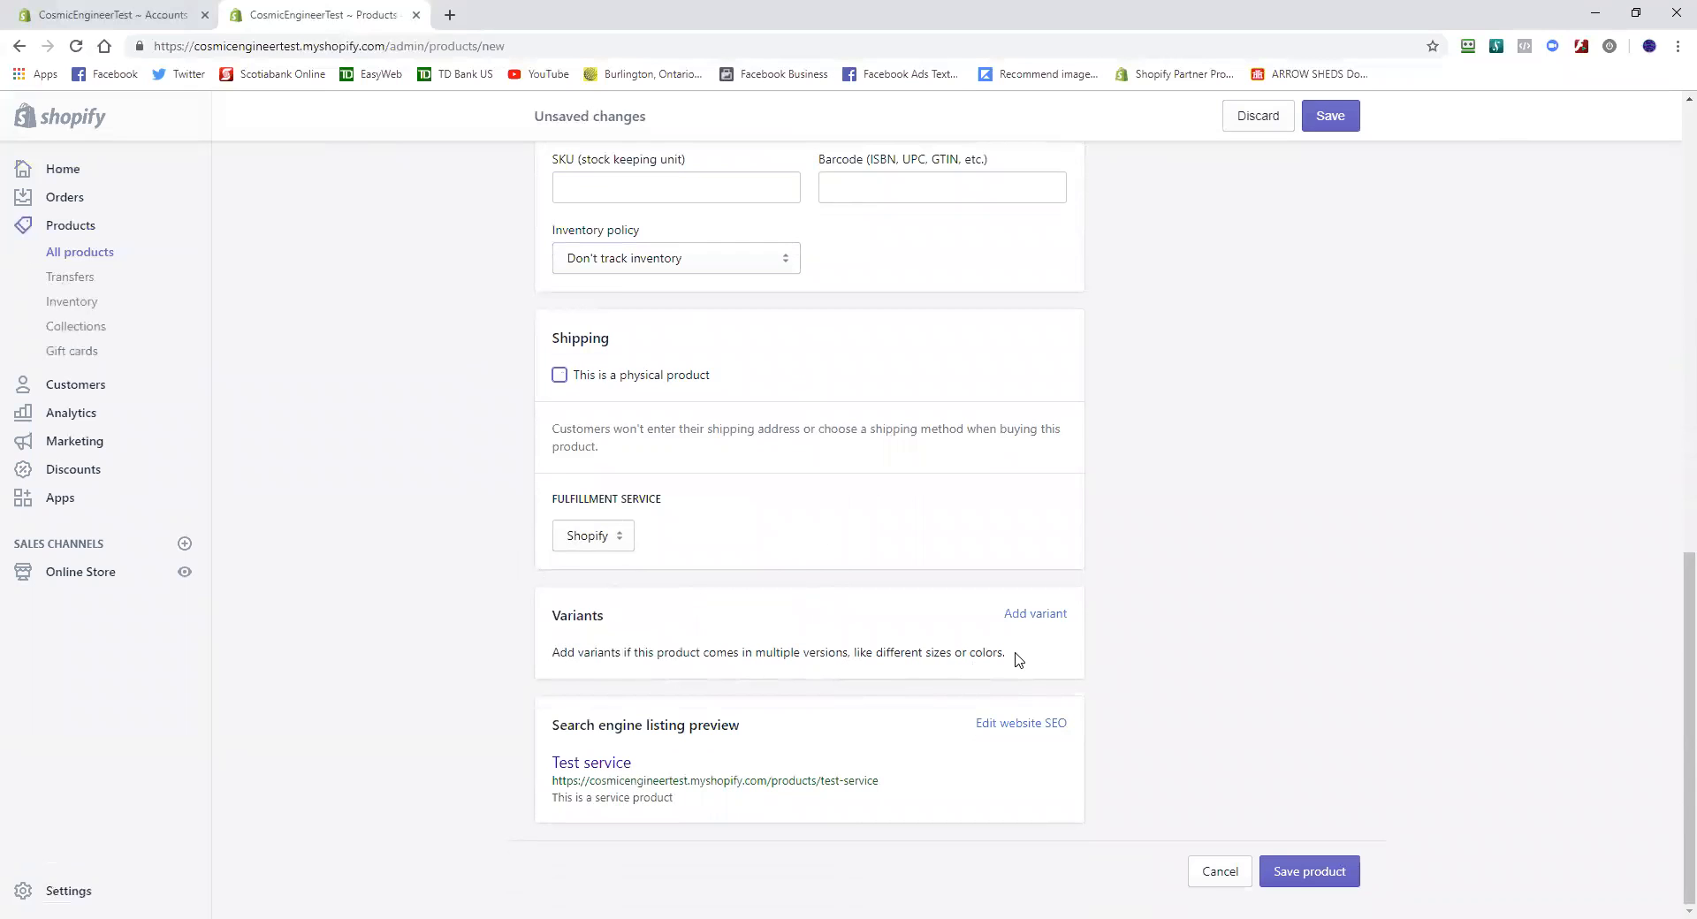
click(1032, 615)
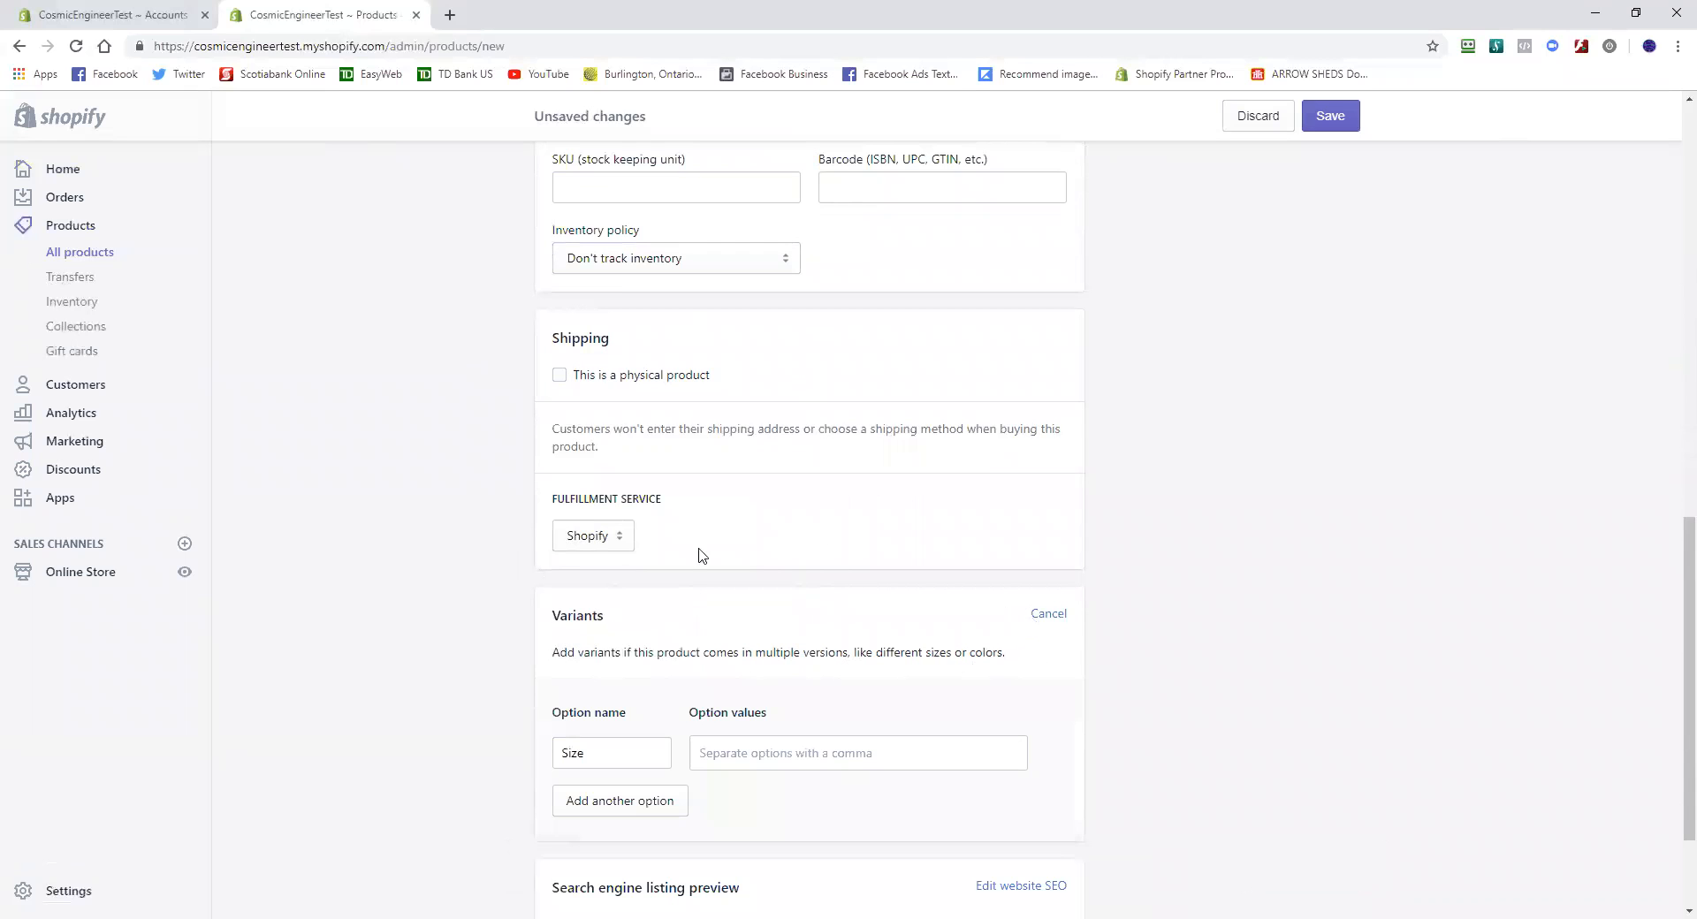
scroll(690, 568, down, 2)
double_click(596, 590)
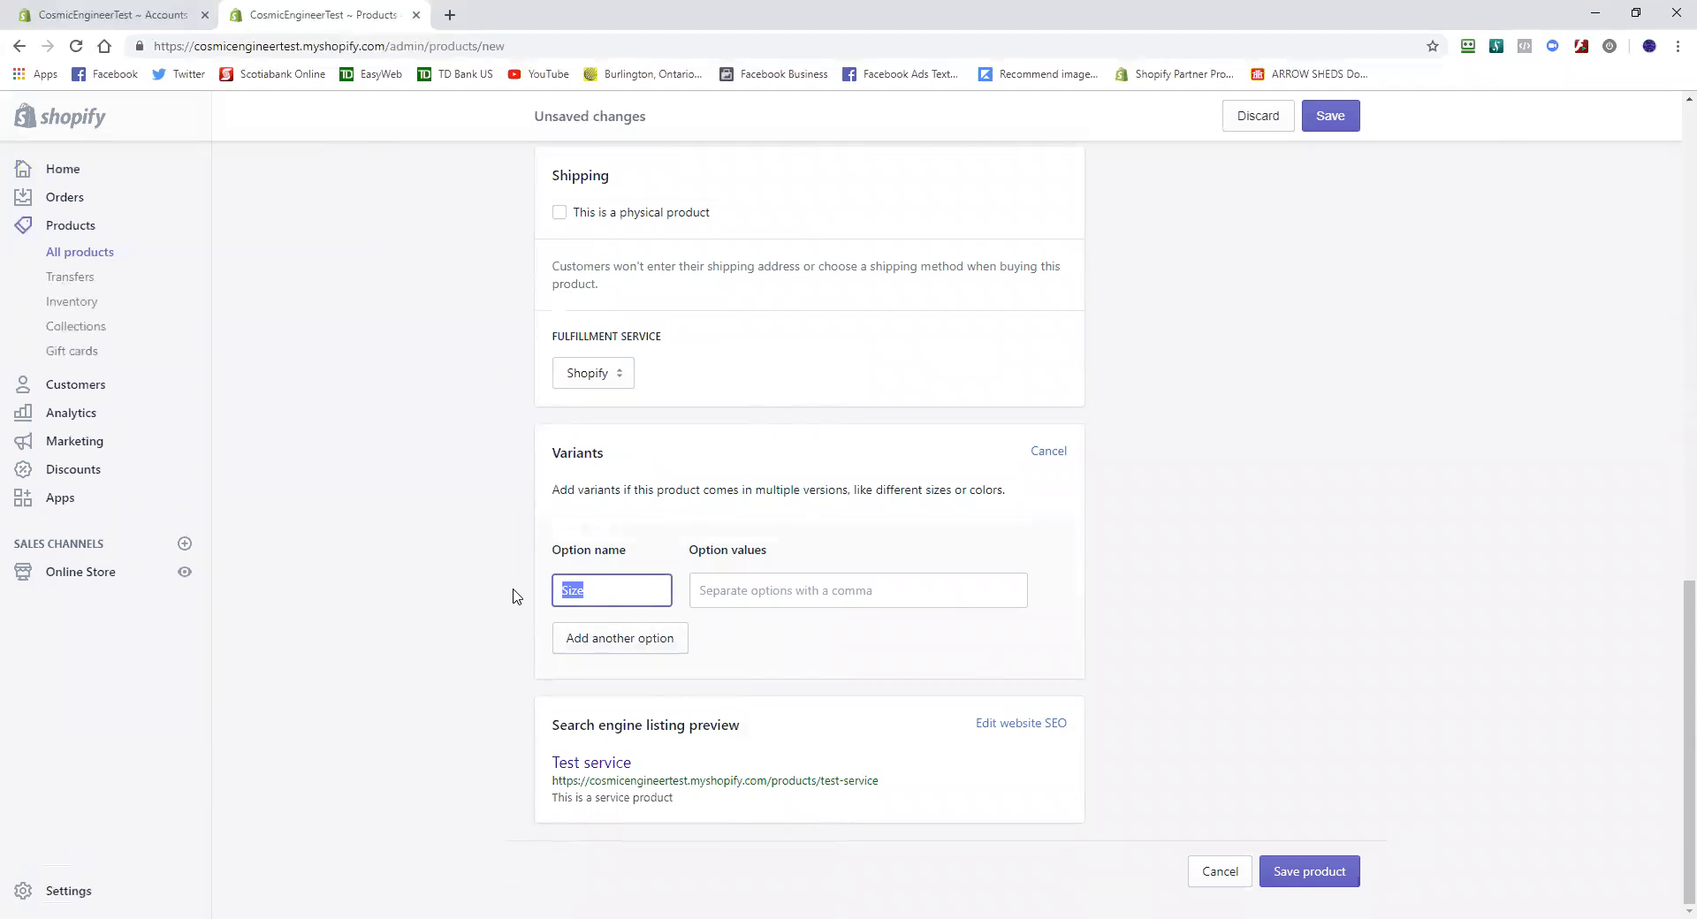
text(Time)
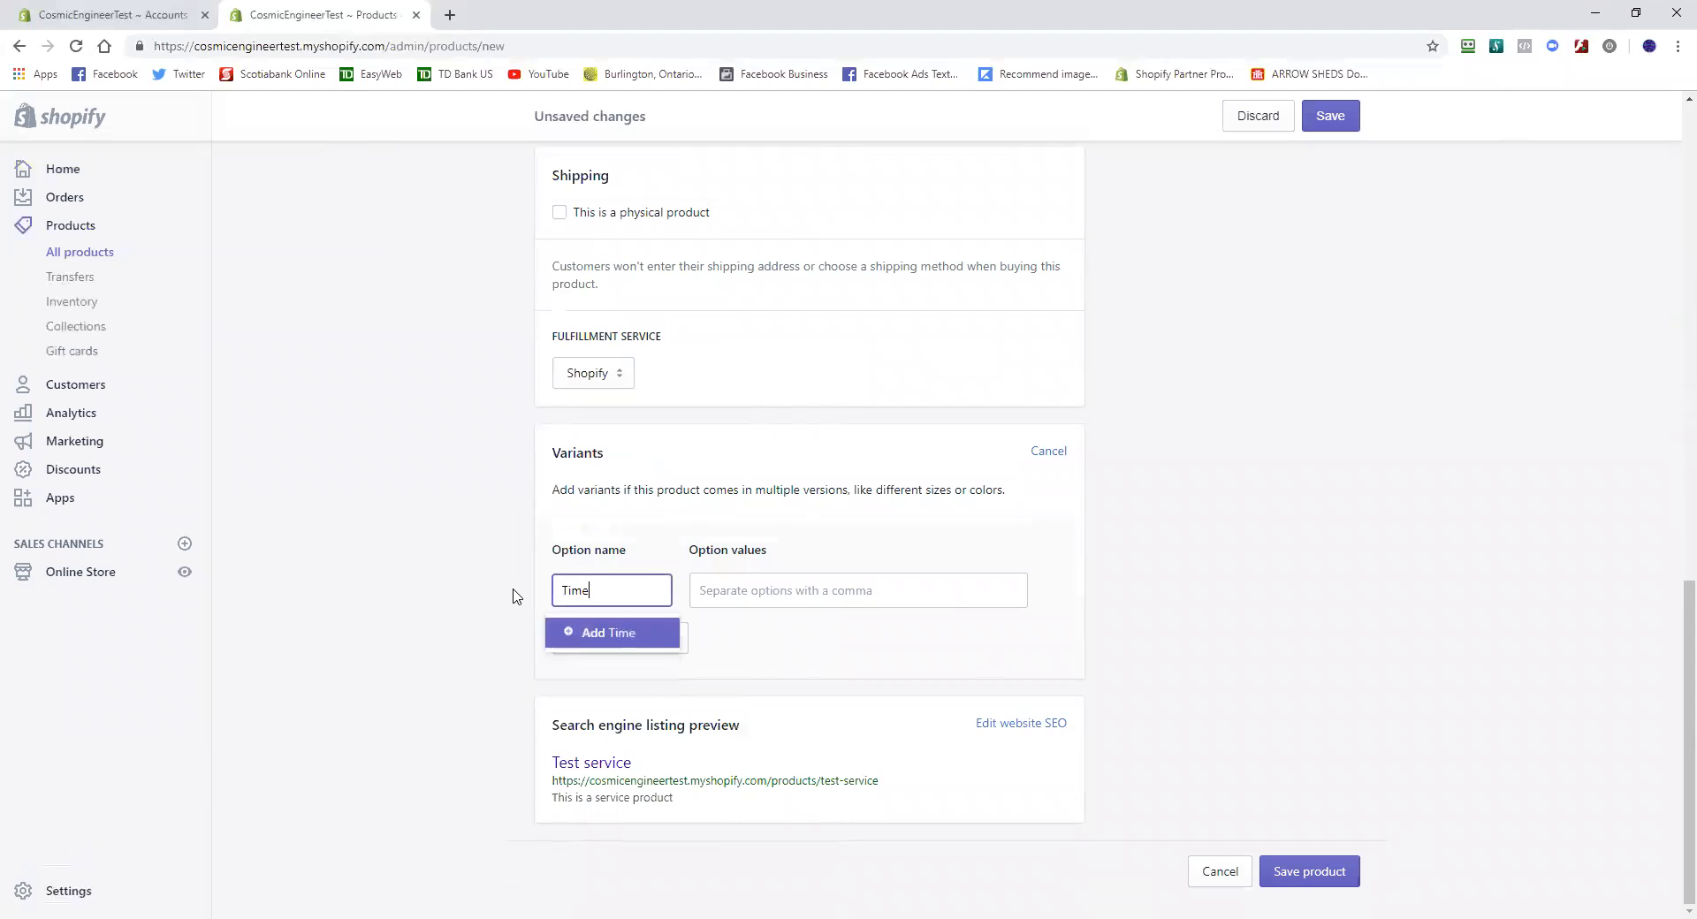
key(Tab)
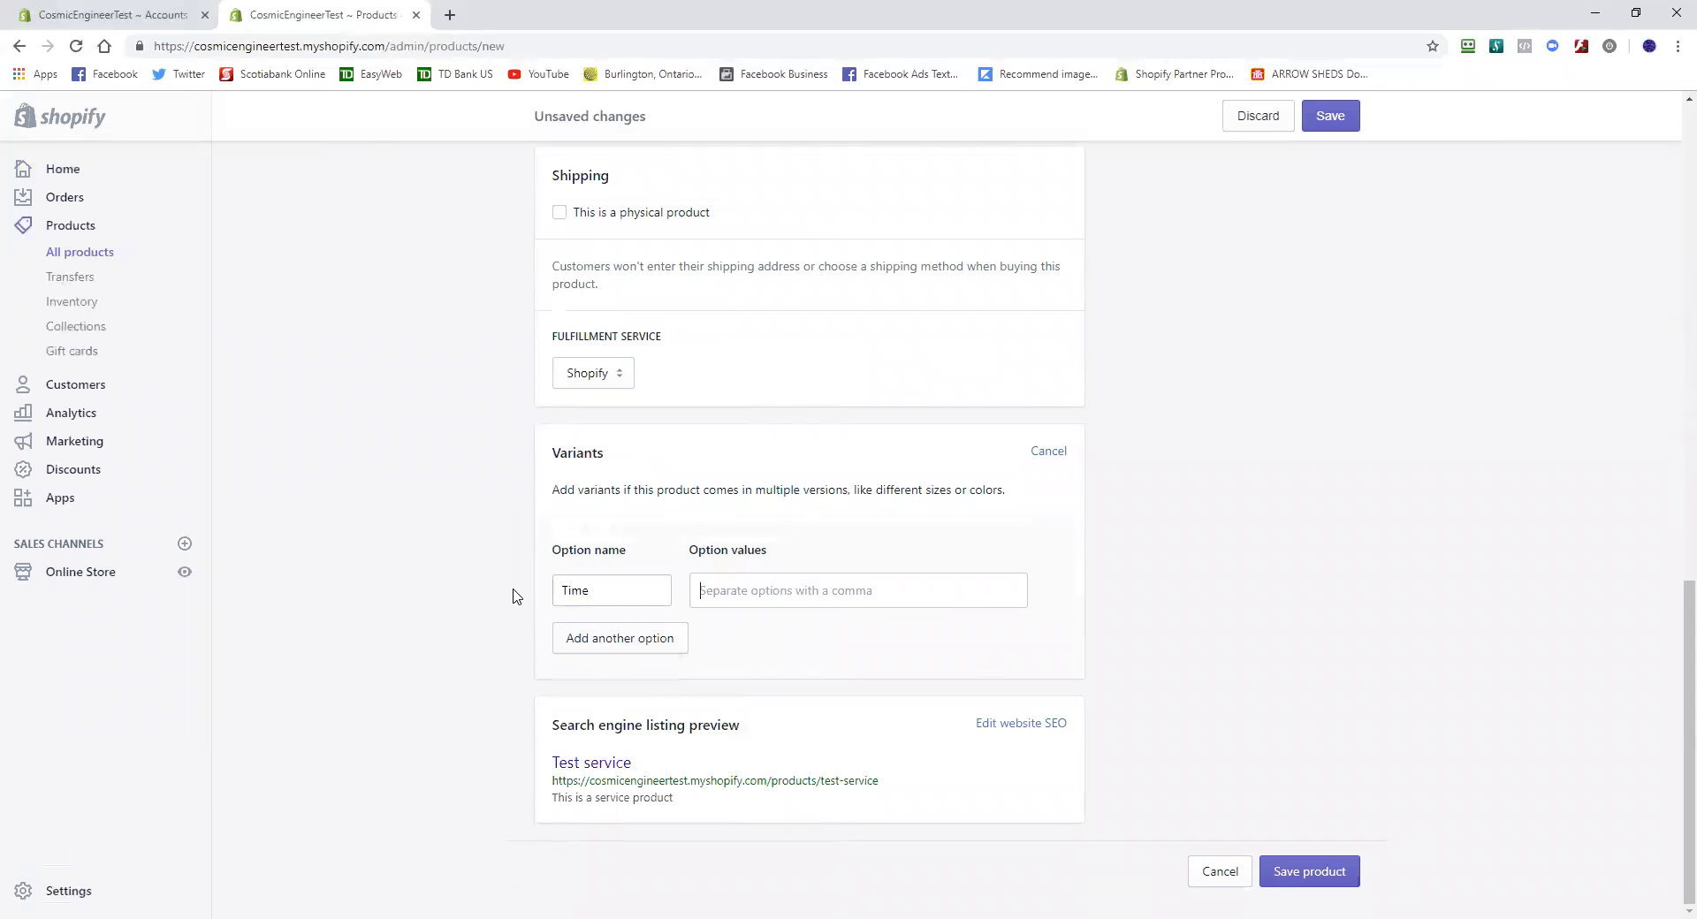
Add 30mins and 60mins as the values of the Time option
text(30mins)
key(Return)
text(60min)
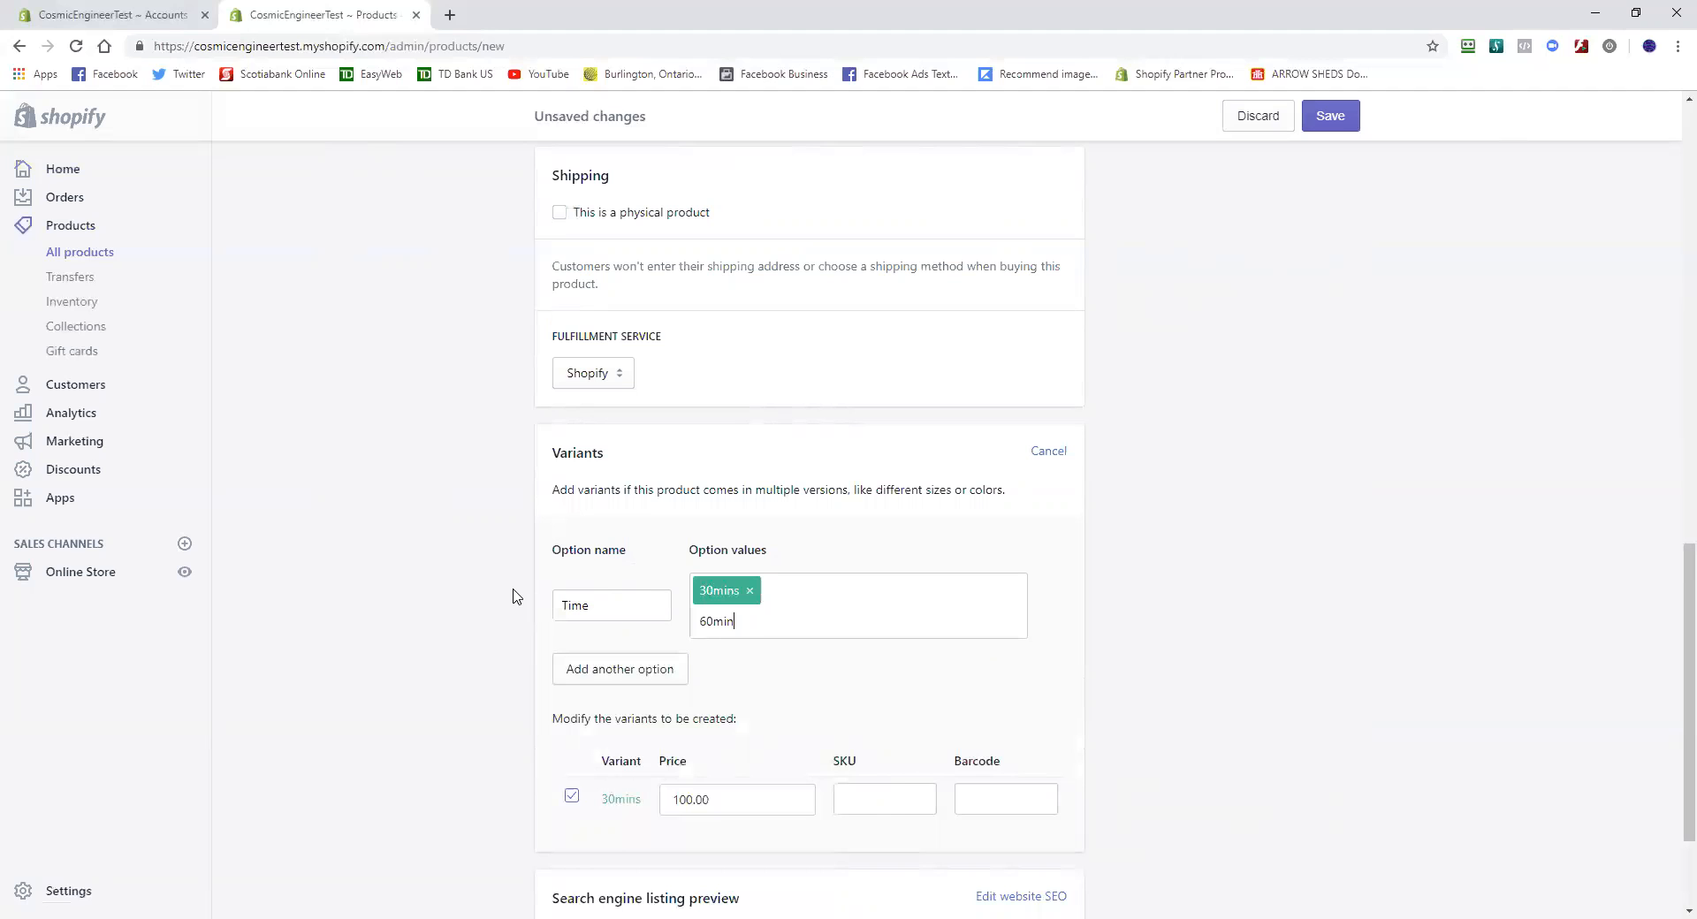
text(s)
key(Return)
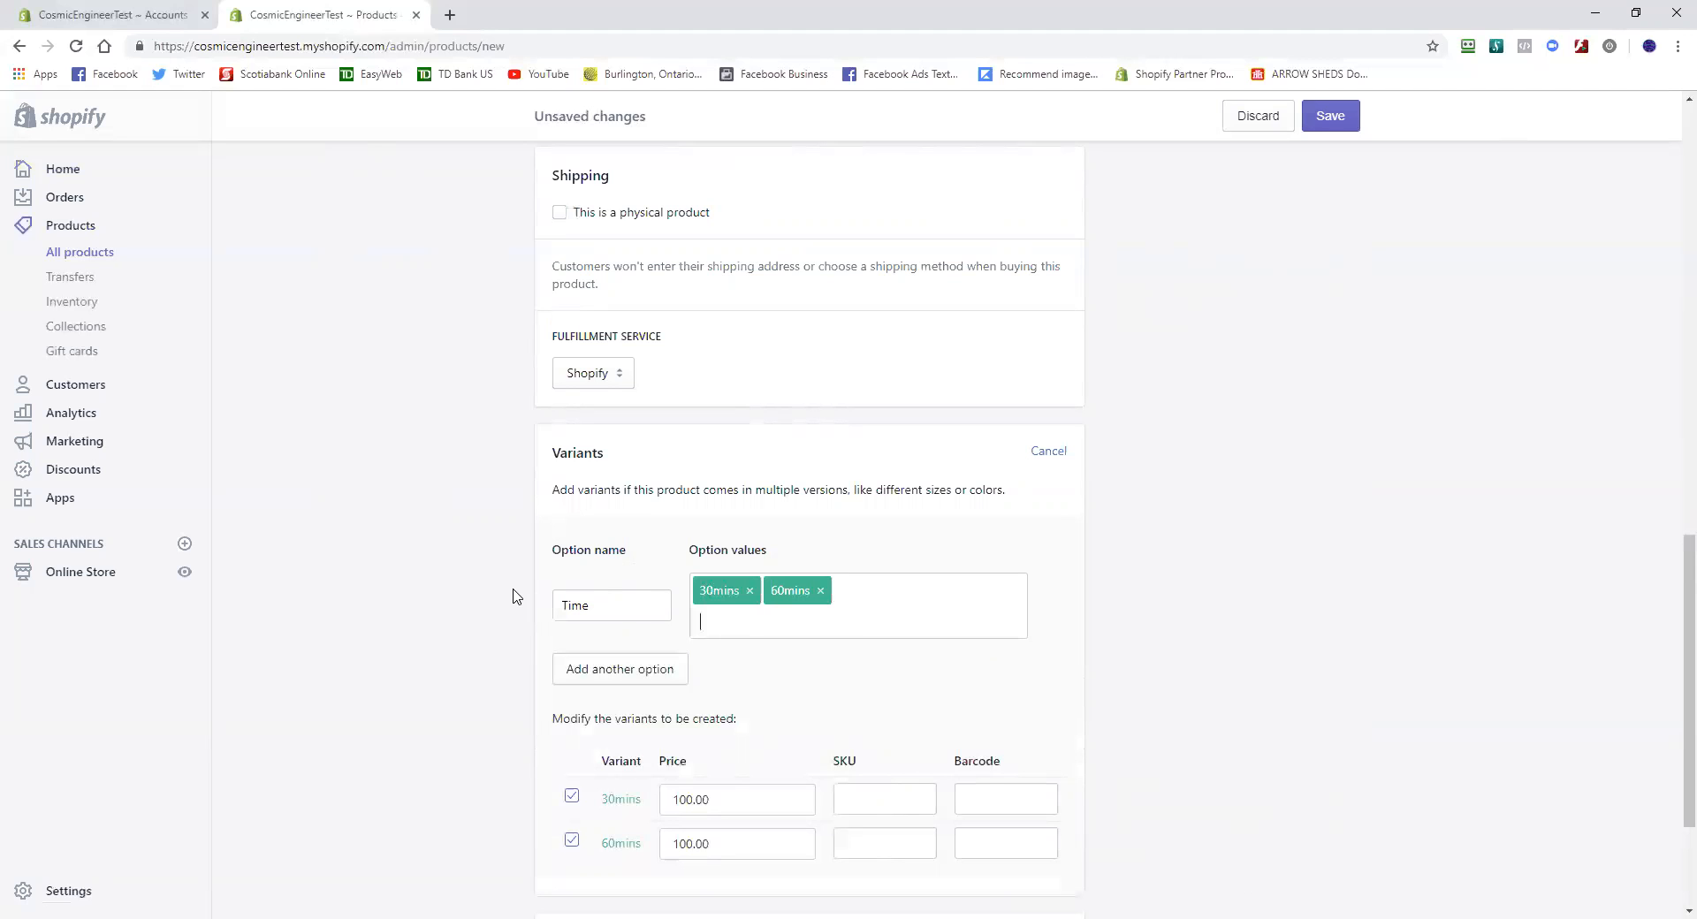
Set the 30mins variant's price to 65.00 and save the product
scroll(517, 597, down, 3)
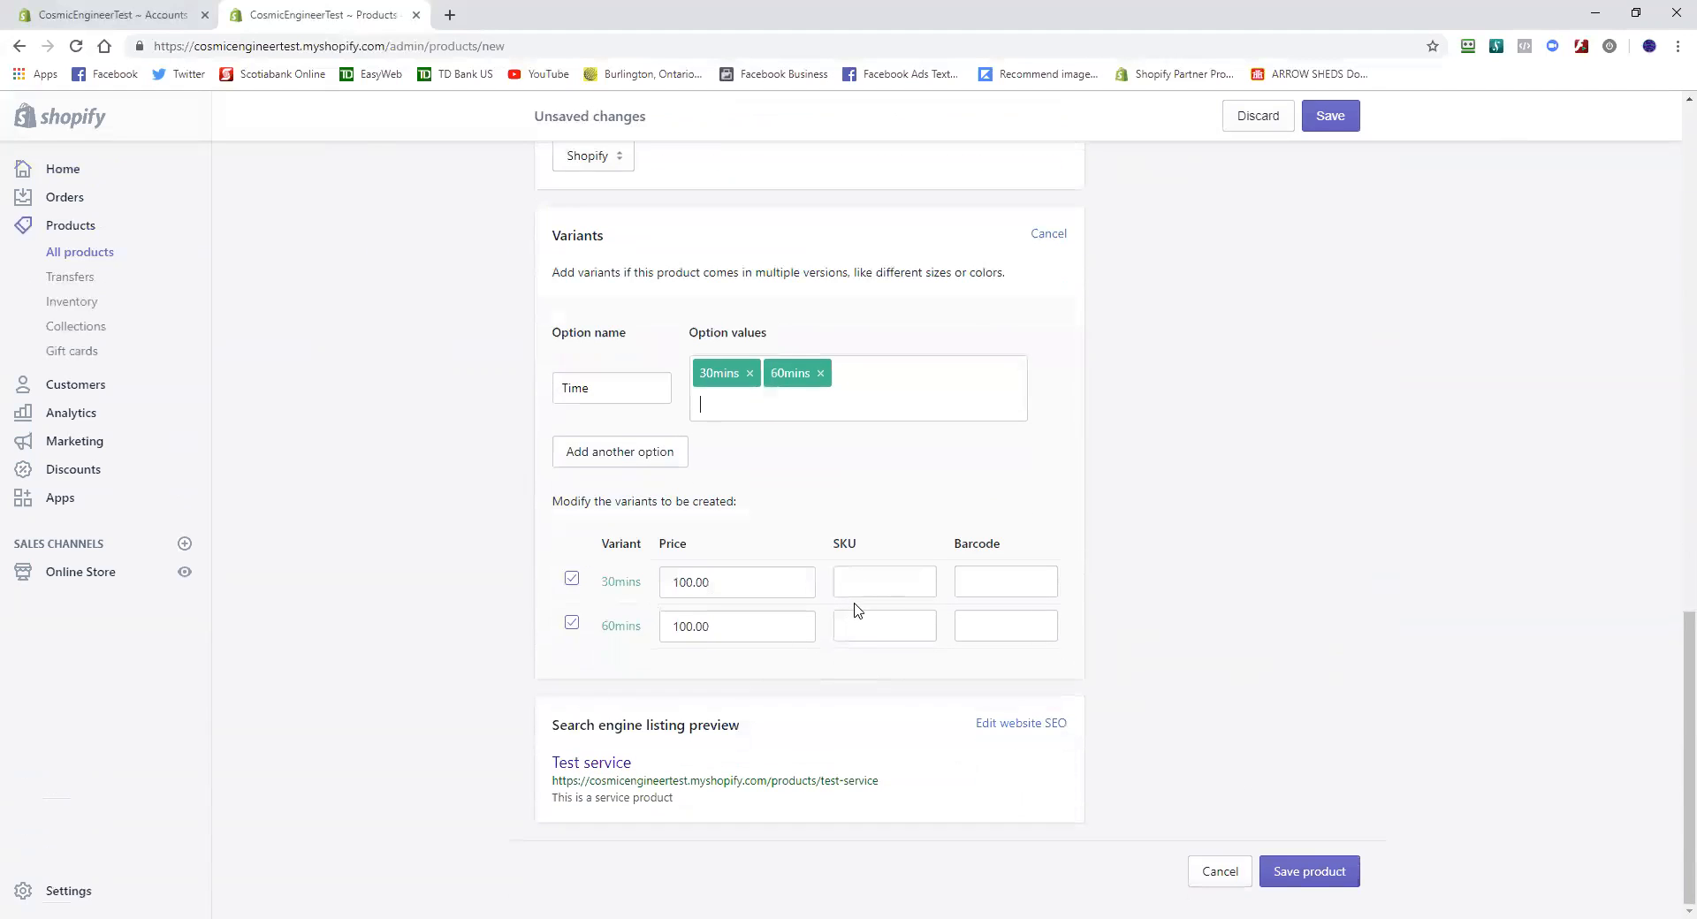
scroll(868, 585, up, 9)
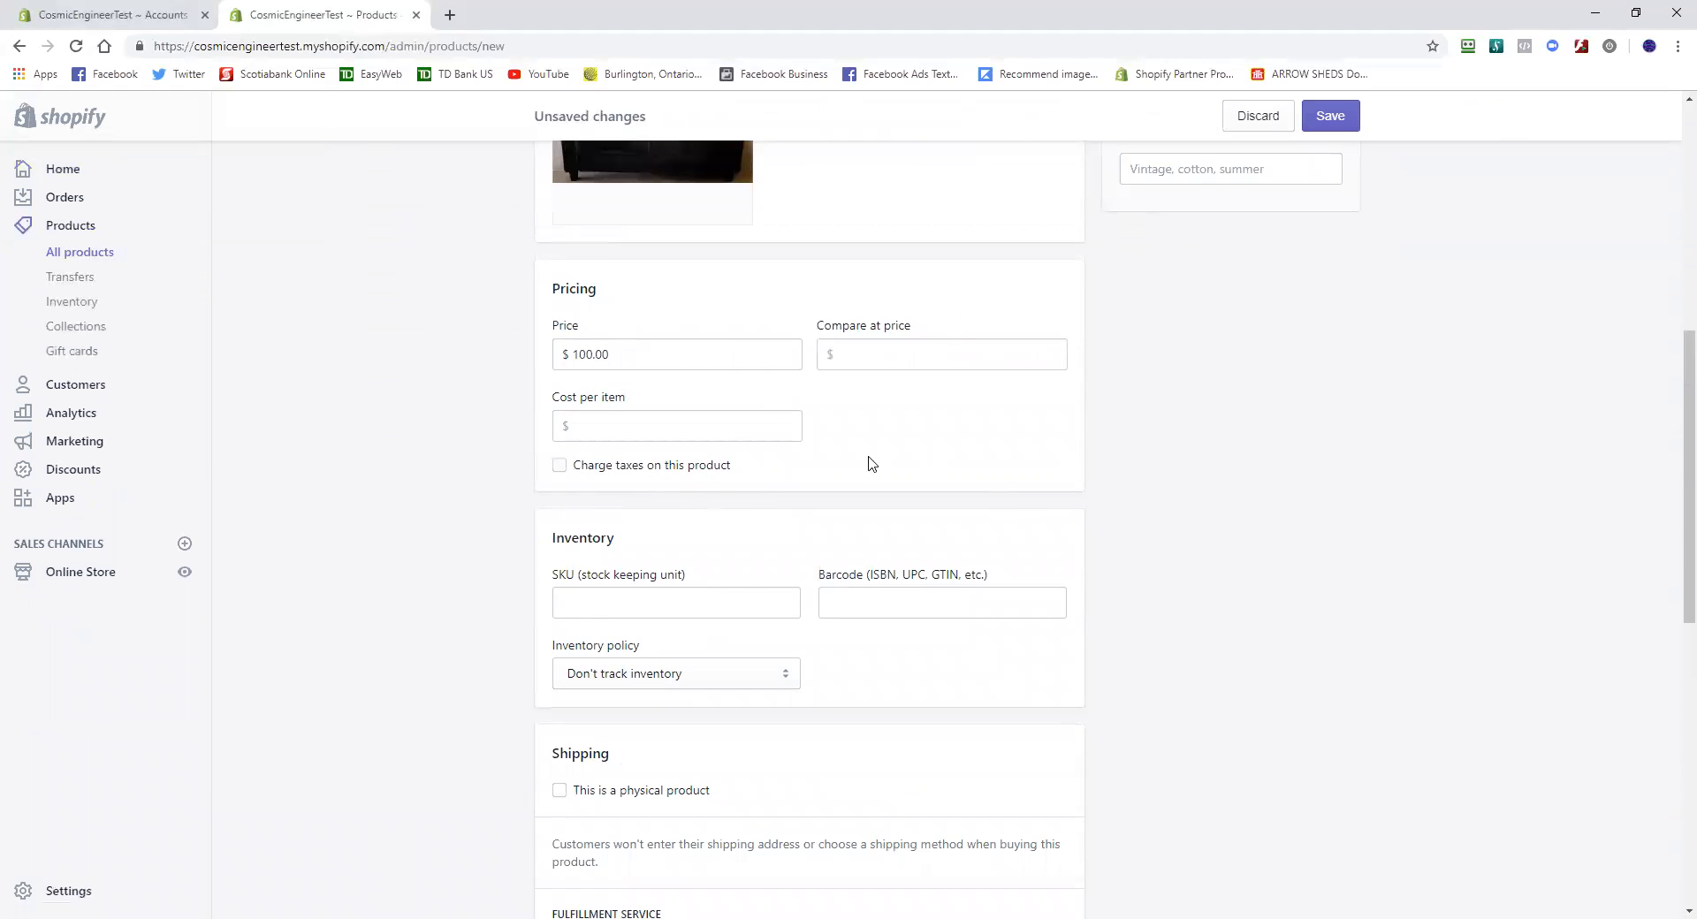
scroll(544, 389, down, 9)
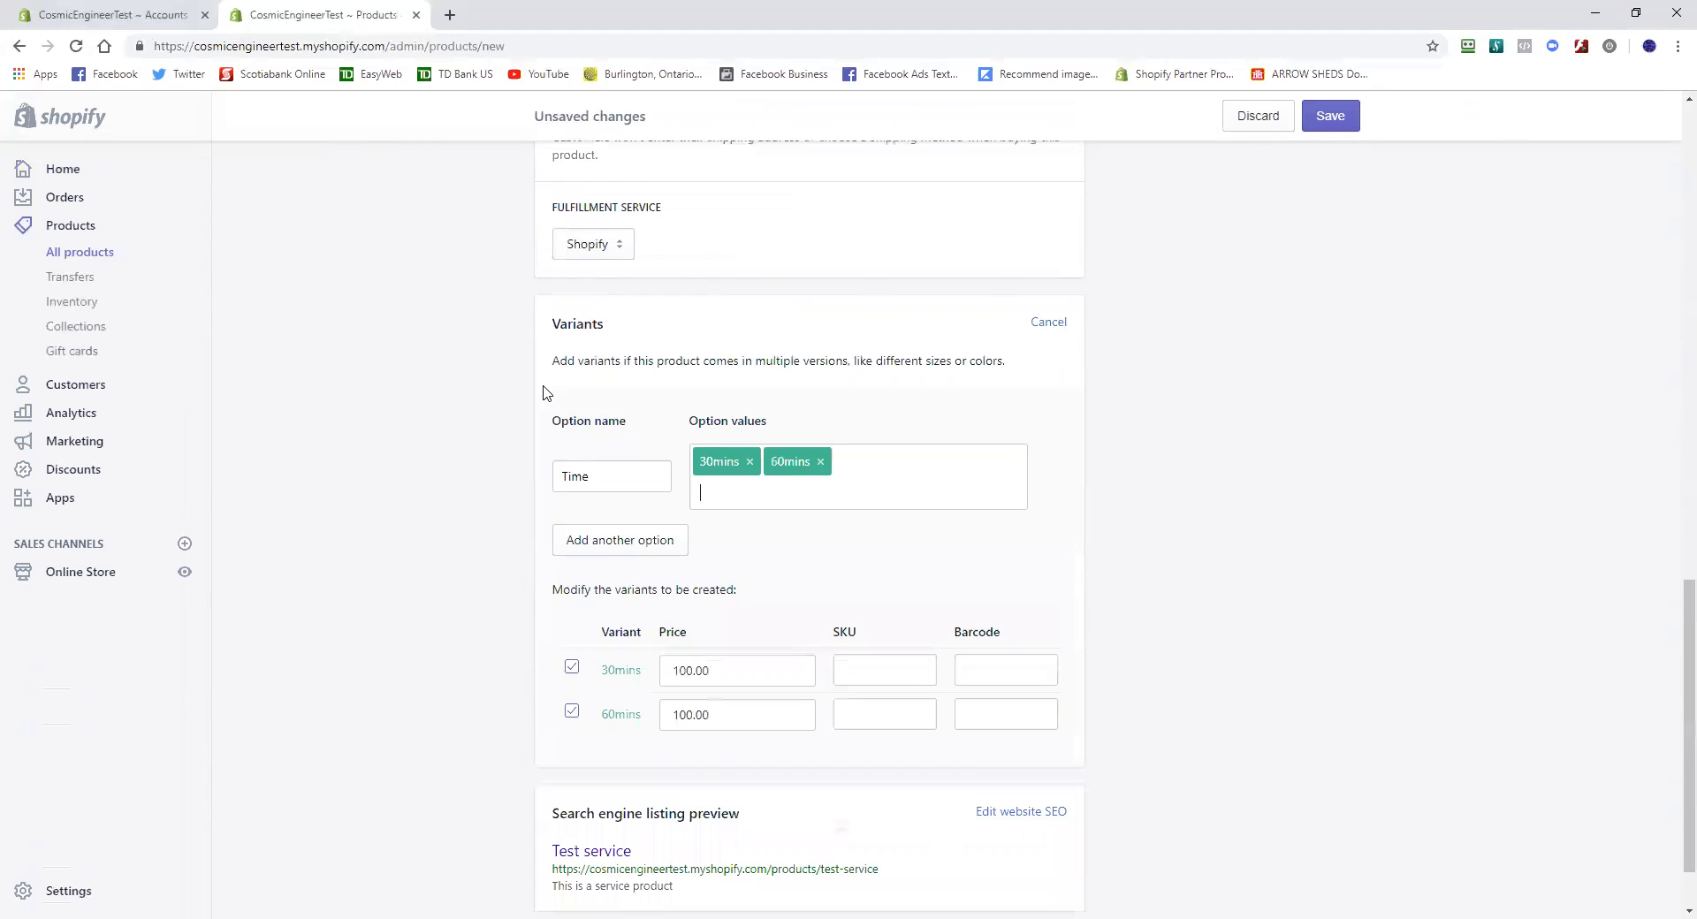
drag(719, 582, 650, 584)
text(65.00)
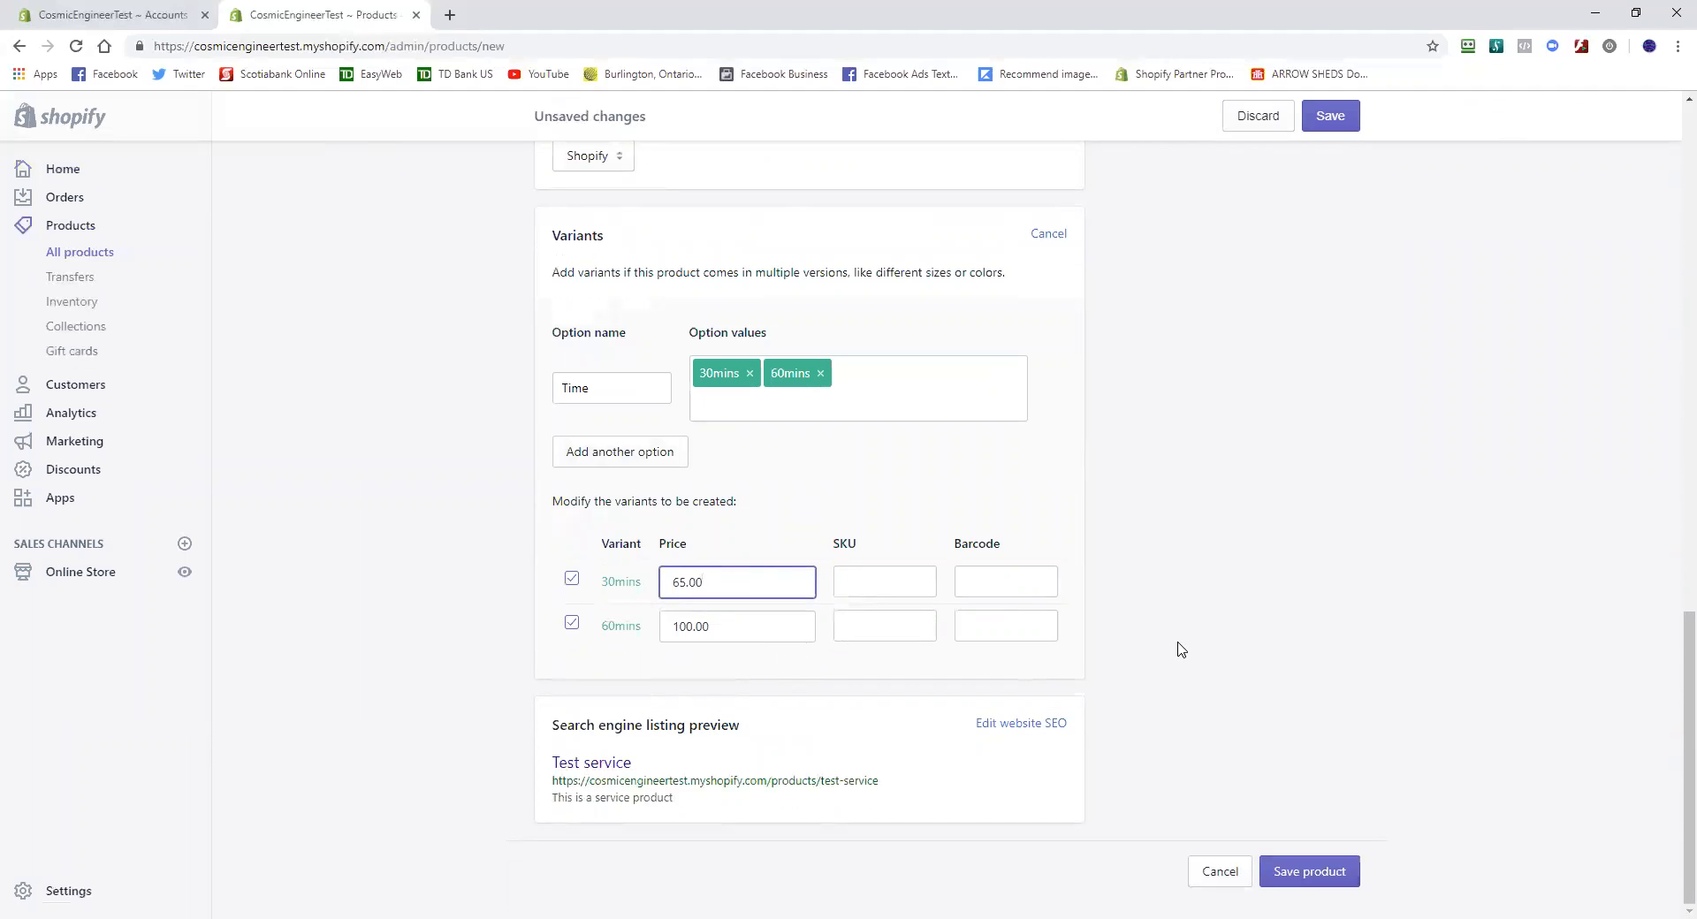
click(1343, 120)
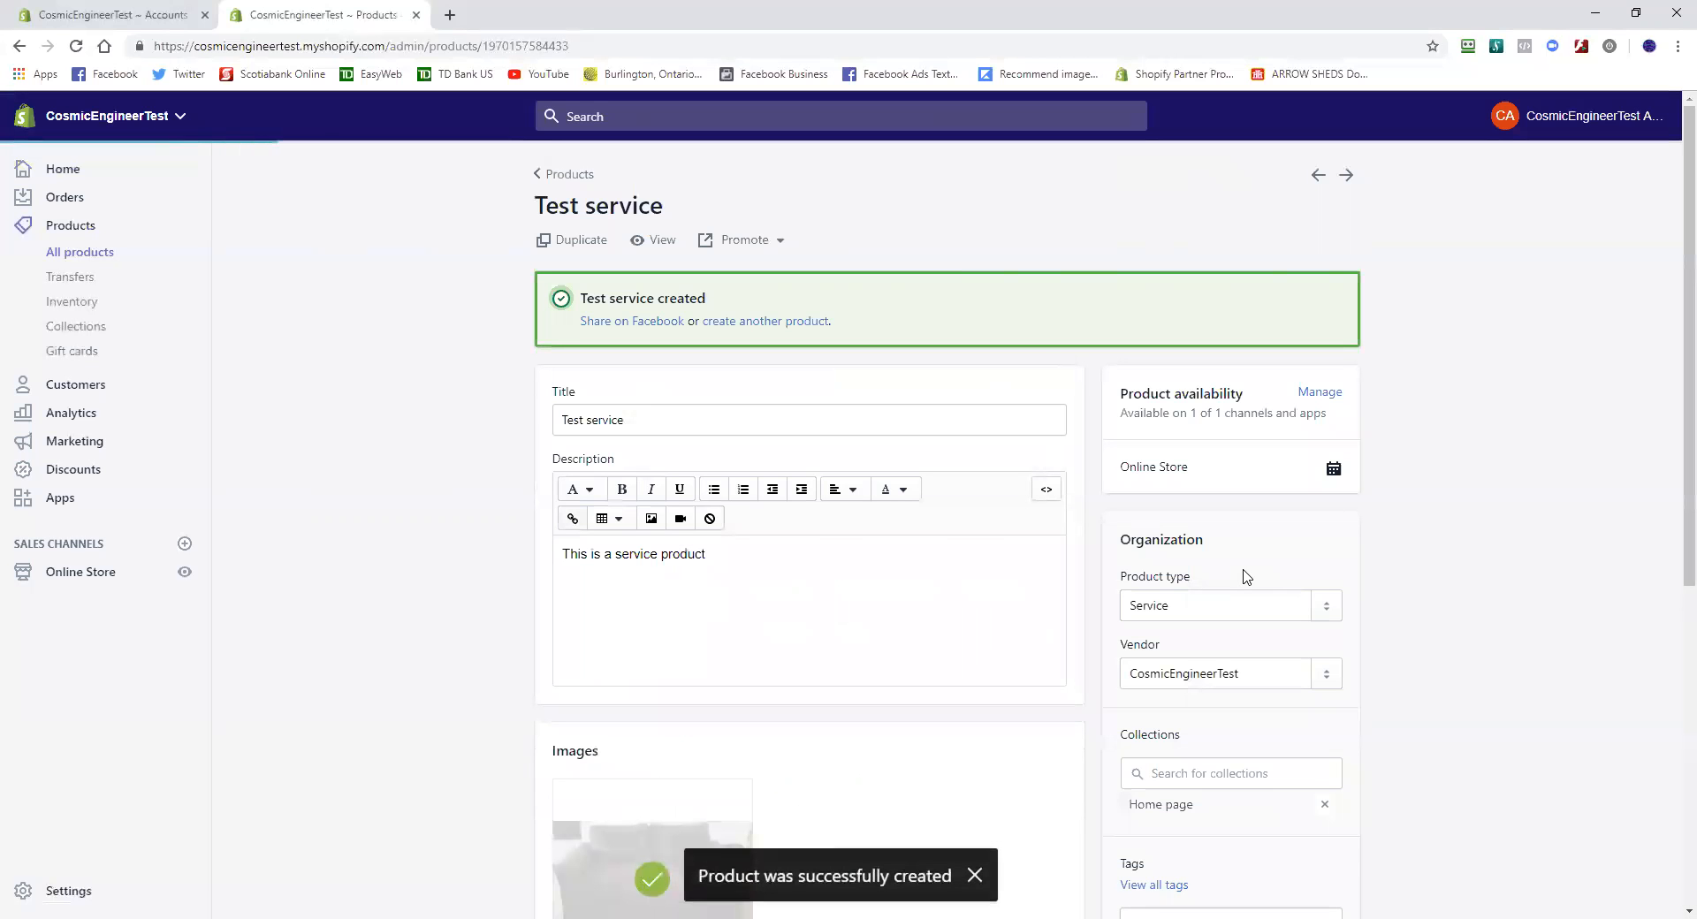
Review the saved product's details and open the 30mins variant for editing
scroll(1246, 576, down, 3)
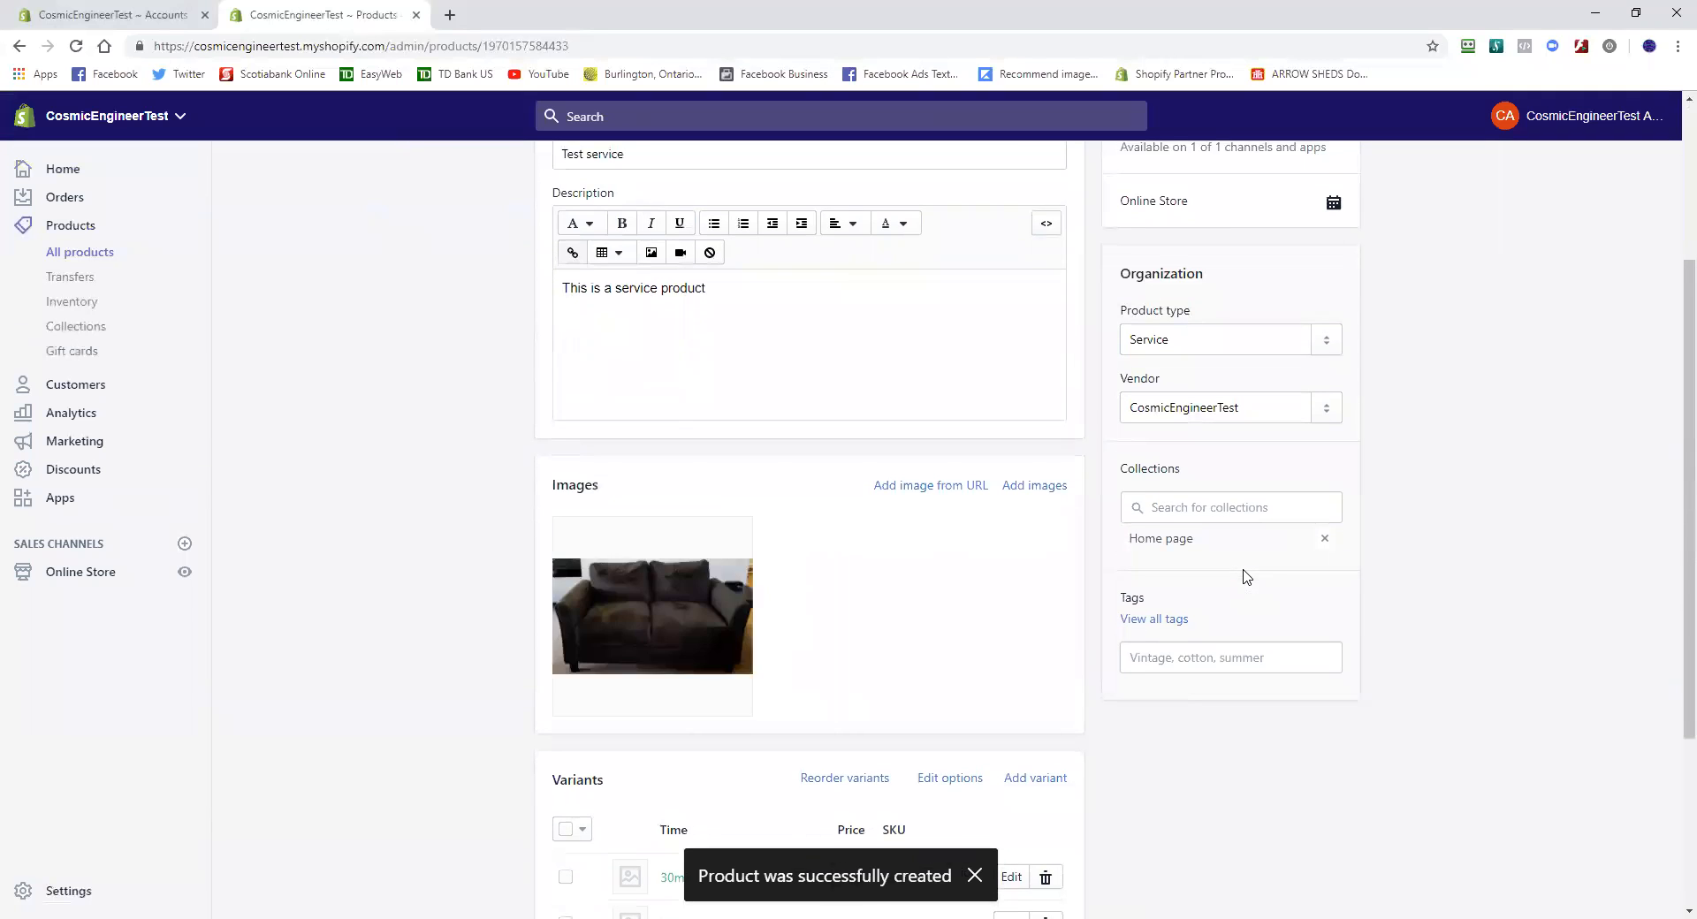
scroll(1246, 576, up, 3)
scroll(1246, 576, down, 6)
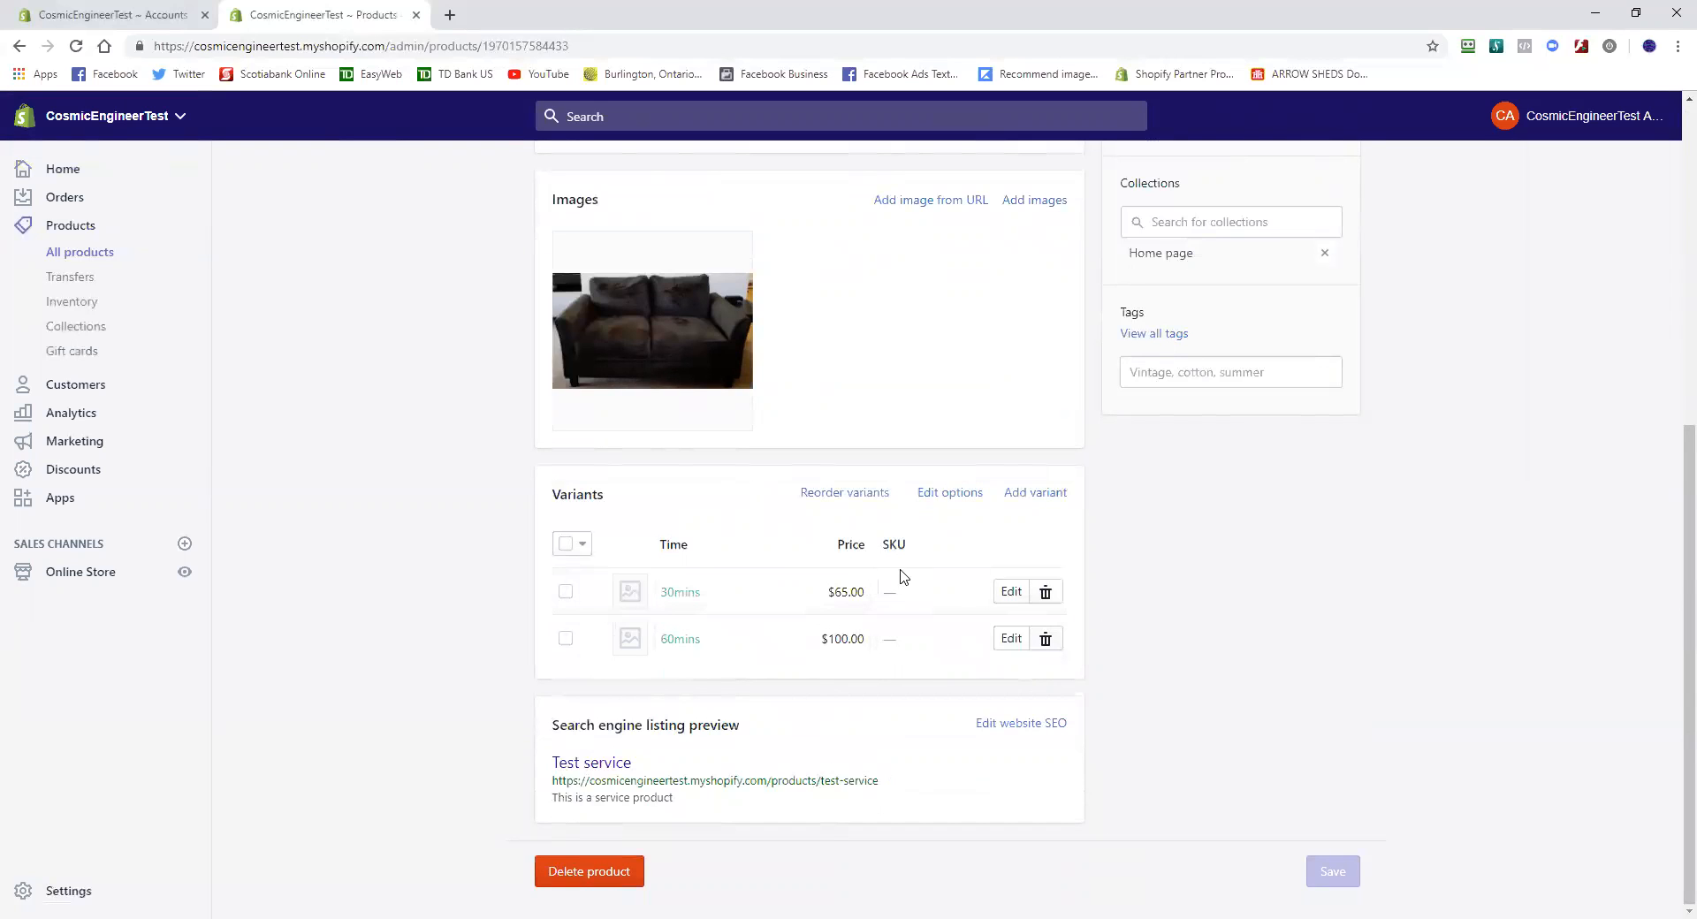
click(1012, 607)
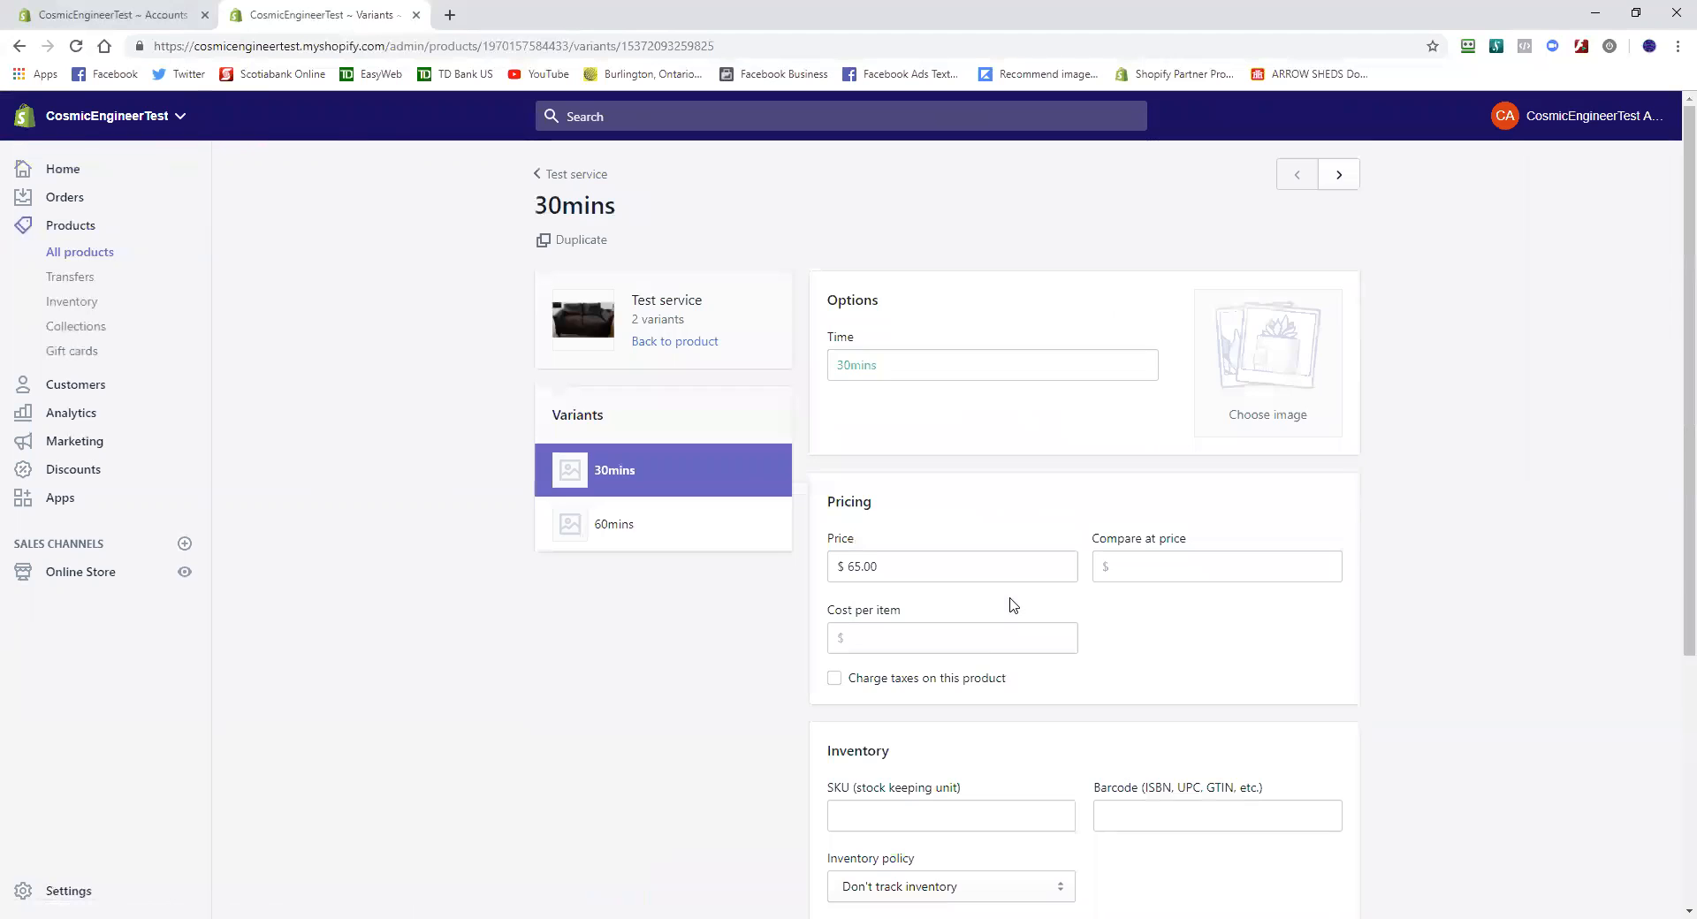
scroll(707, 689, down, 1)
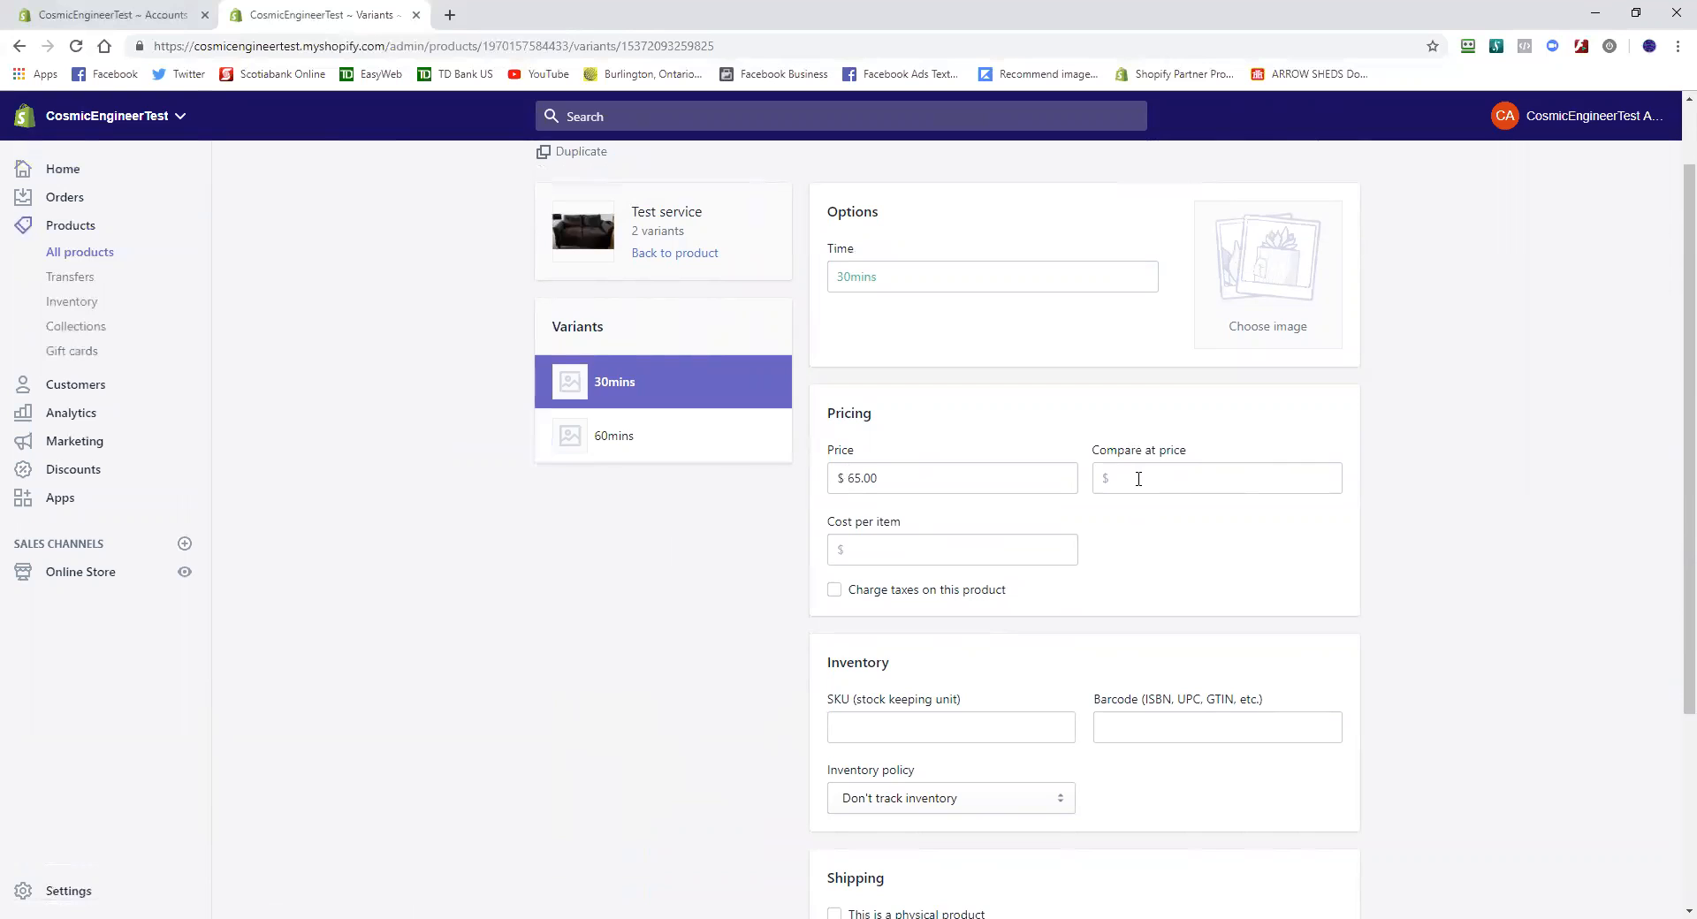
Enter a compare-at price of $80 for the 30mins variant, and clear it again
click(1178, 477)
text(80)
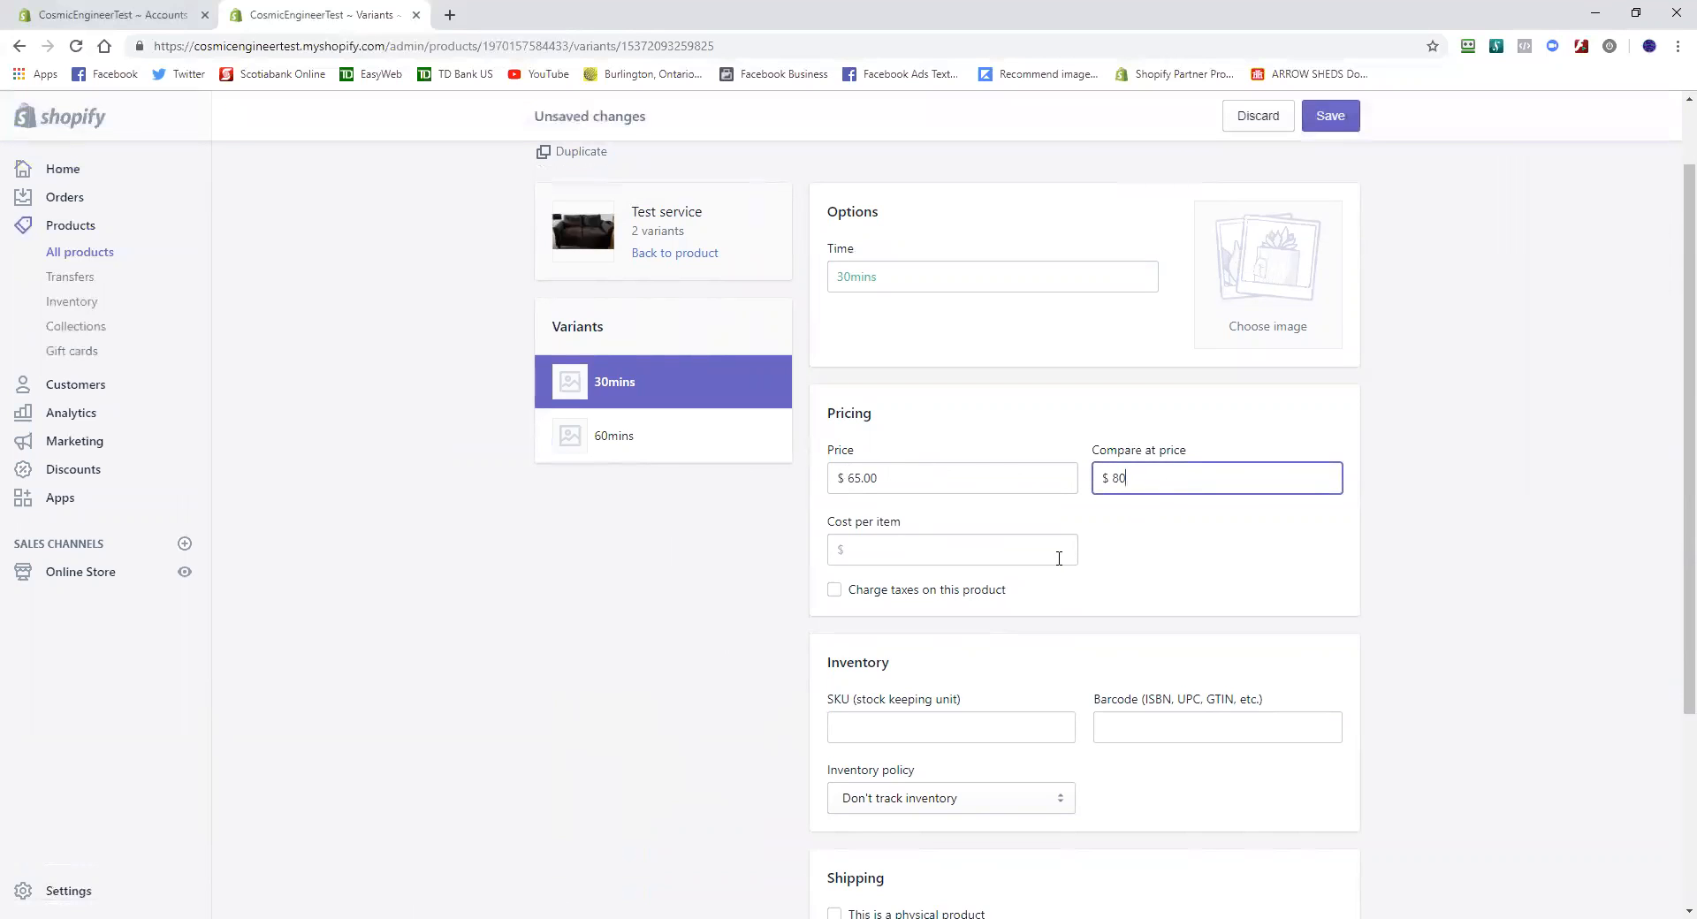
drag(1157, 475, 1075, 484)
key(BackSpace)
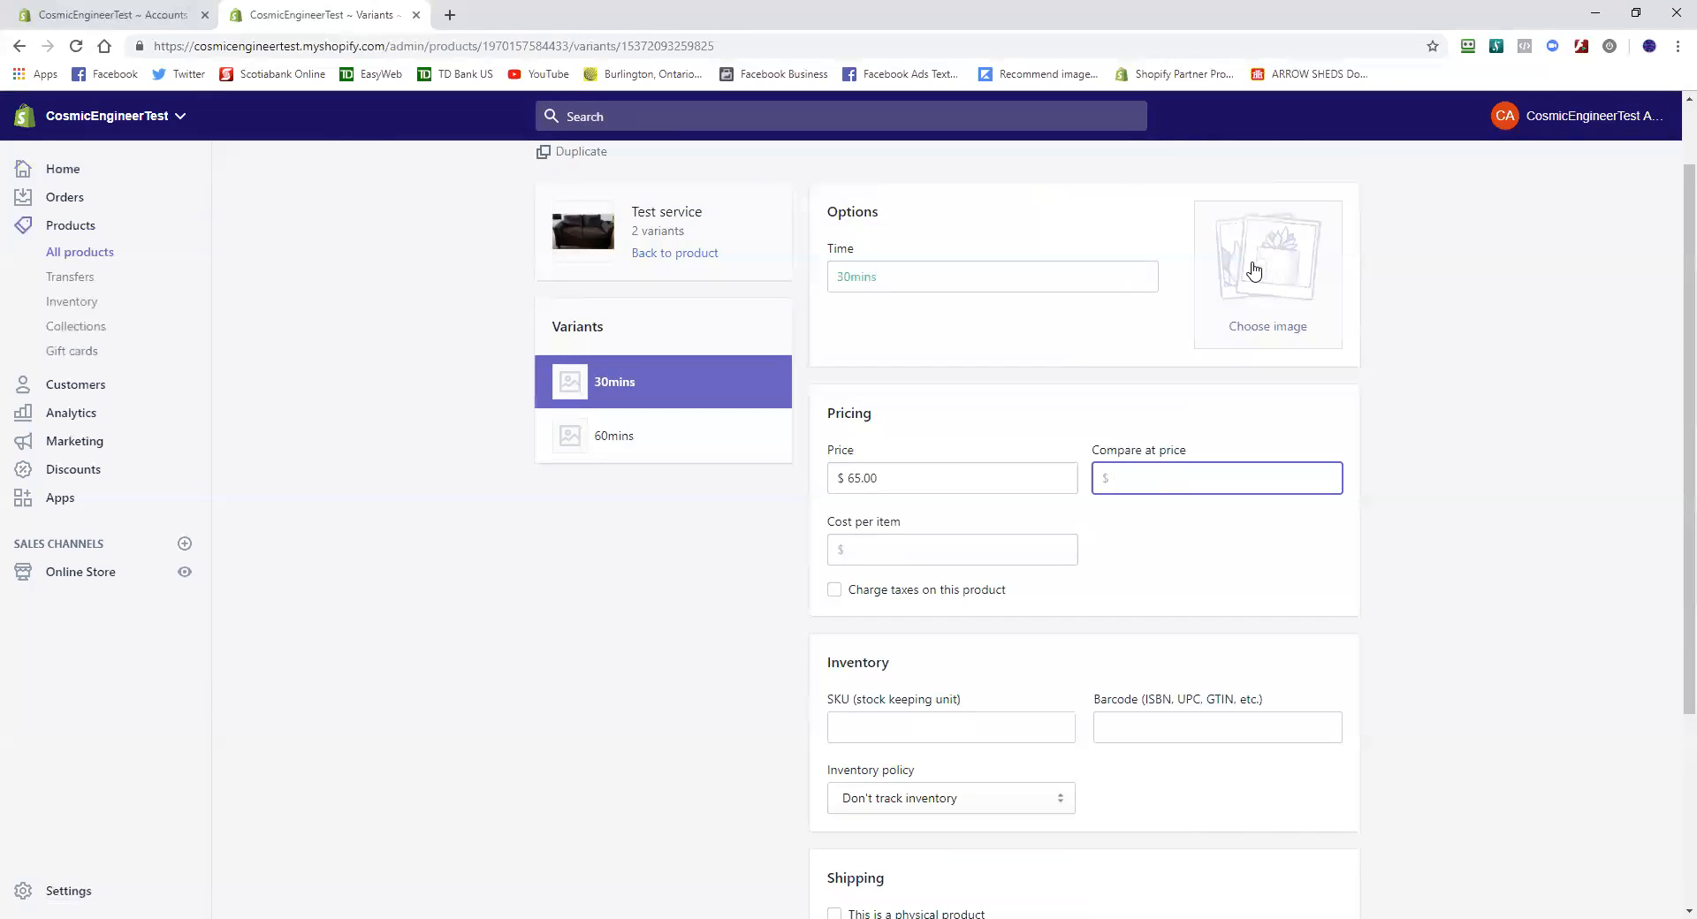
Review the 60mins variant's pricing, inventory and shipping settings, and return to the Test service product page
scroll(1251, 274, up, 1)
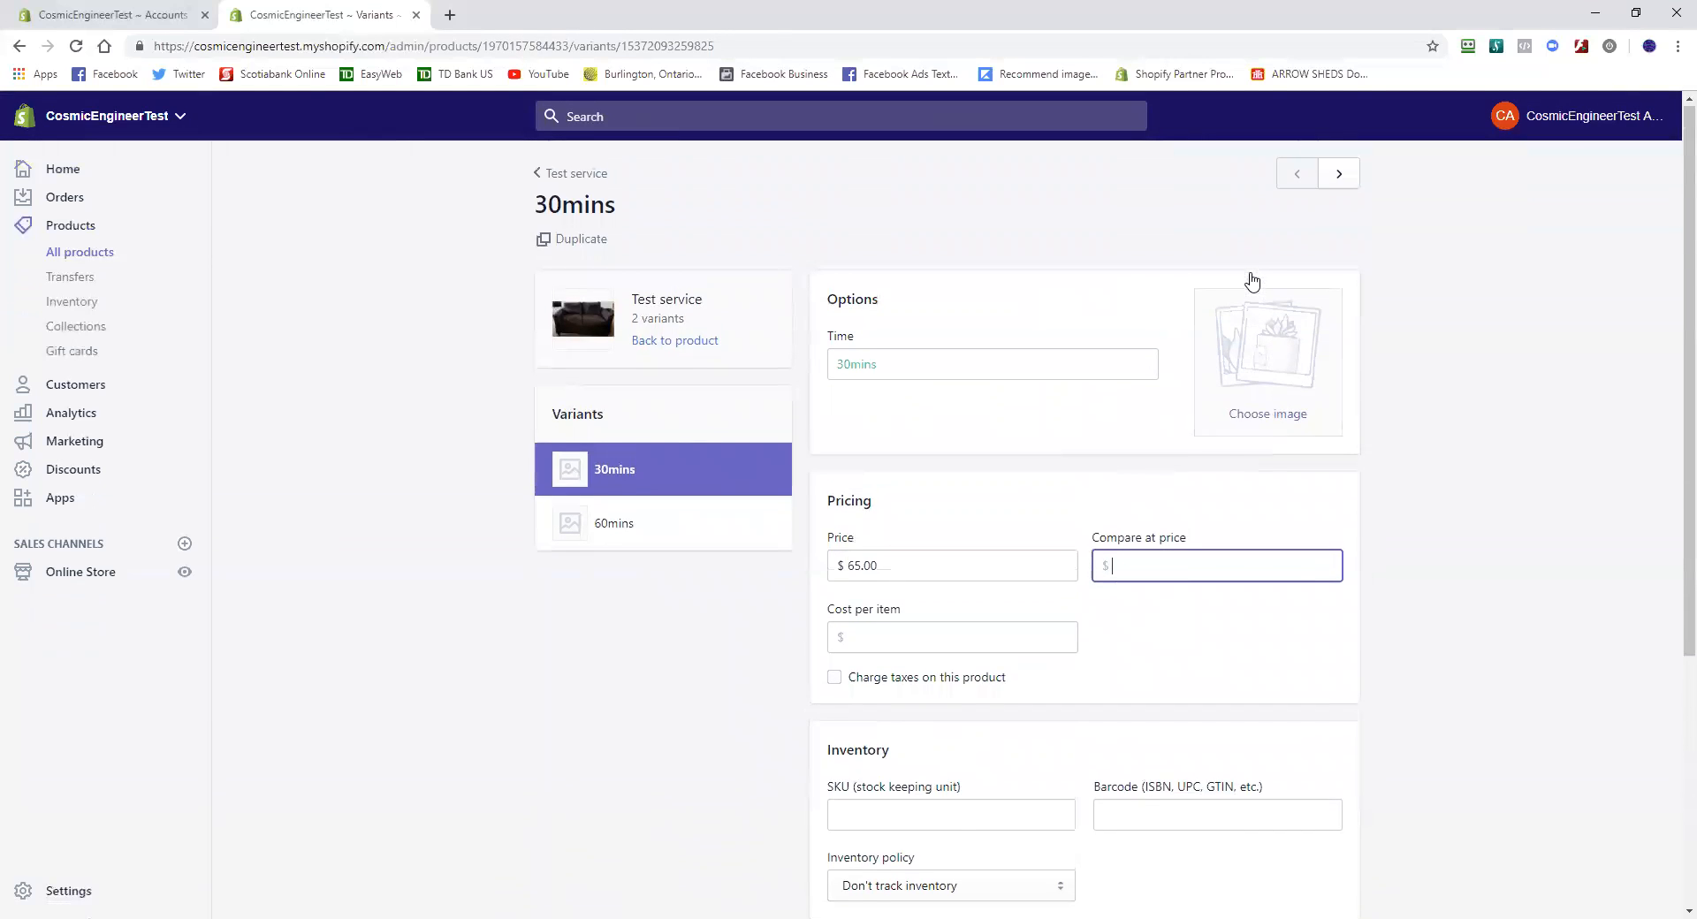
click(1356, 178)
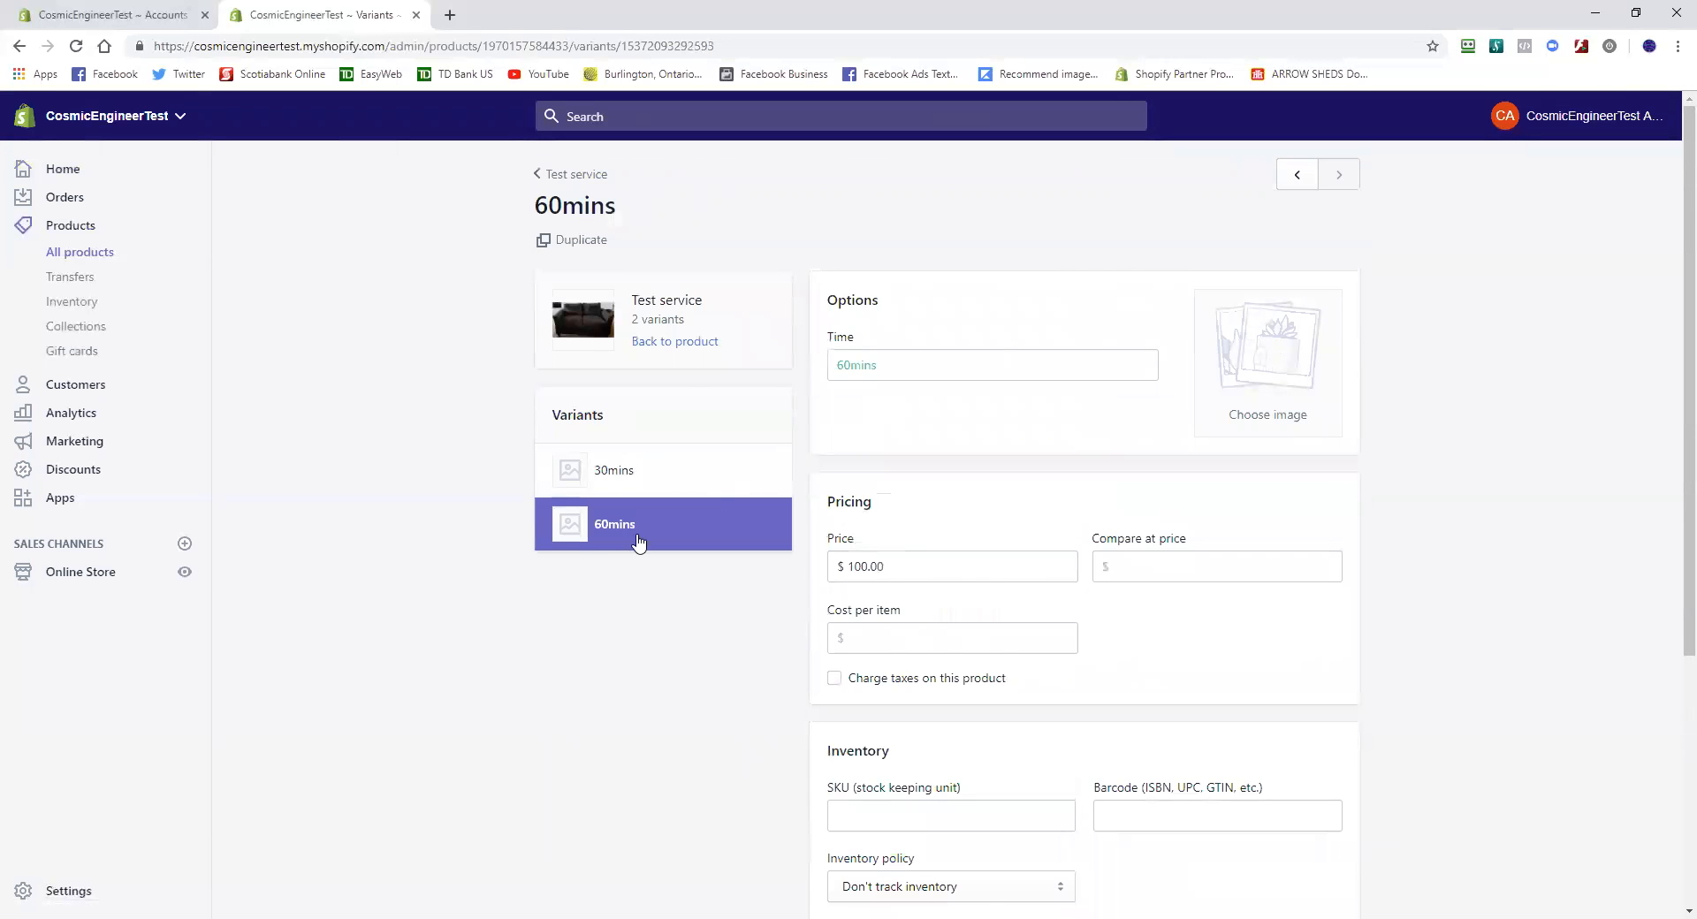
scroll(1398, 676, down, 5)
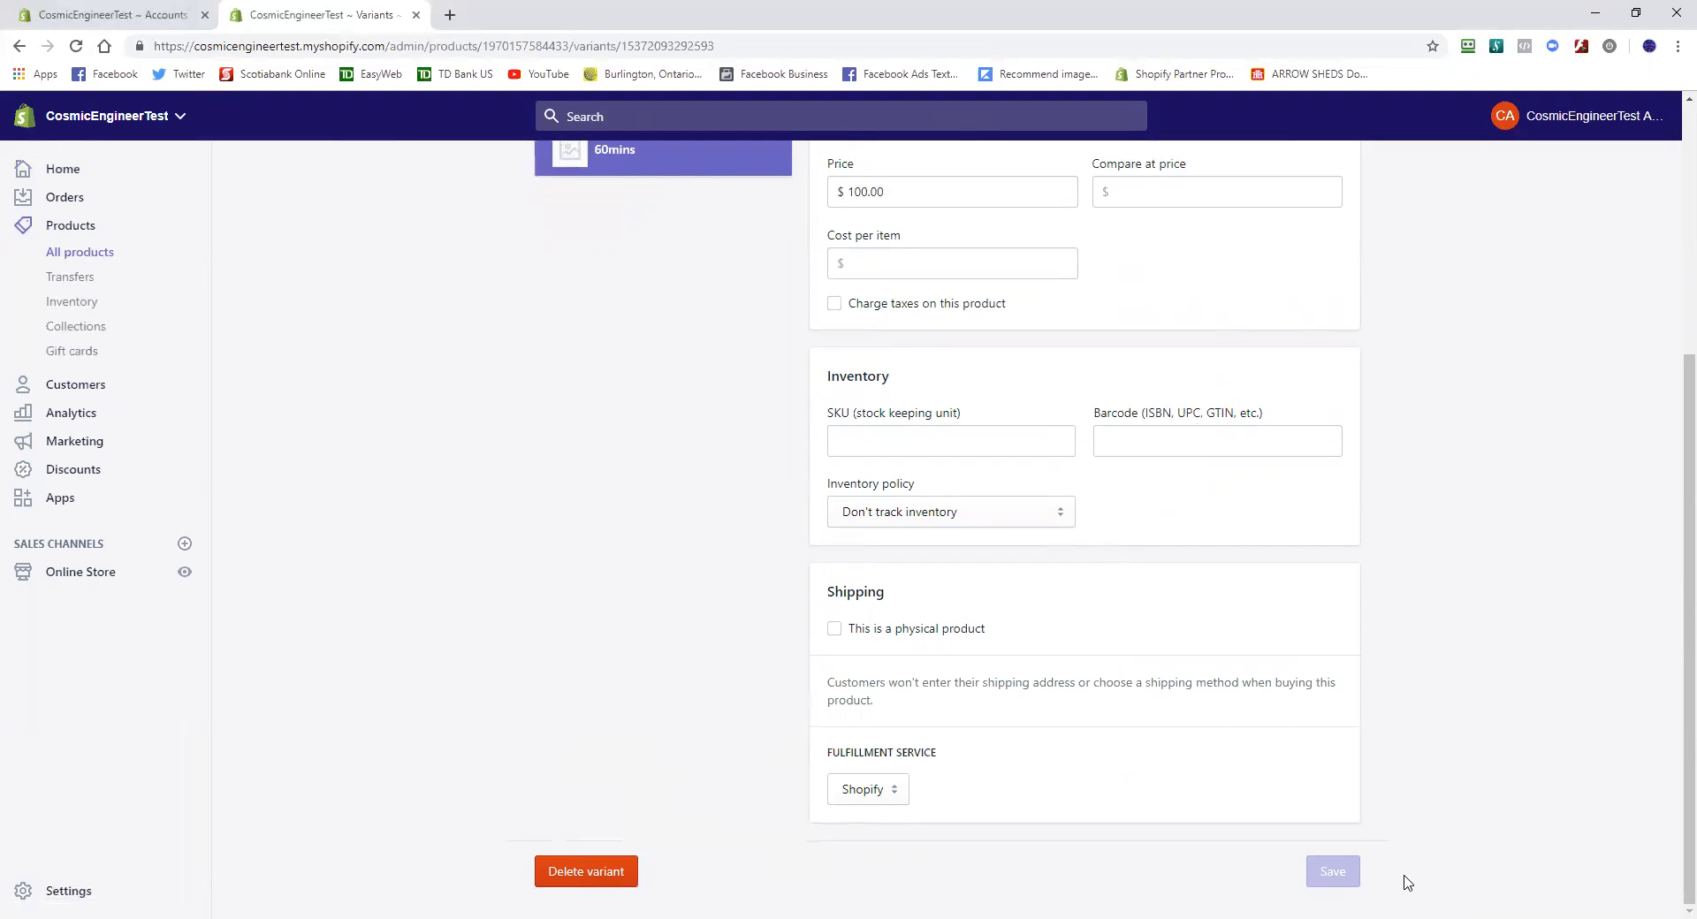
scroll(1382, 846, up, 5)
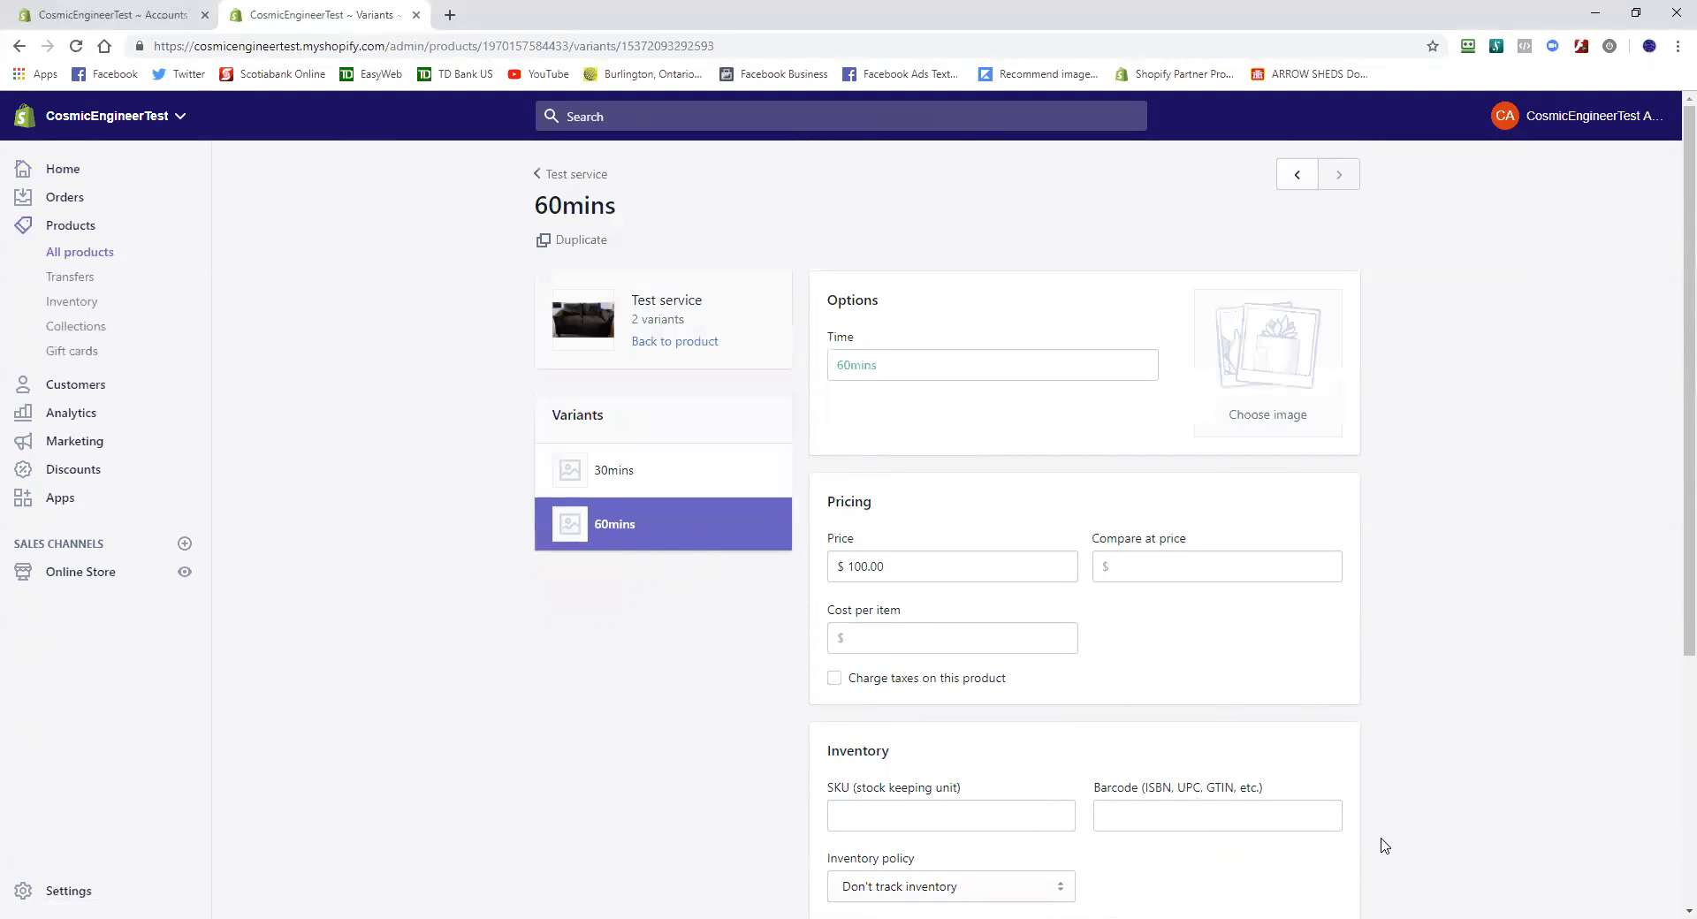
click(536, 173)
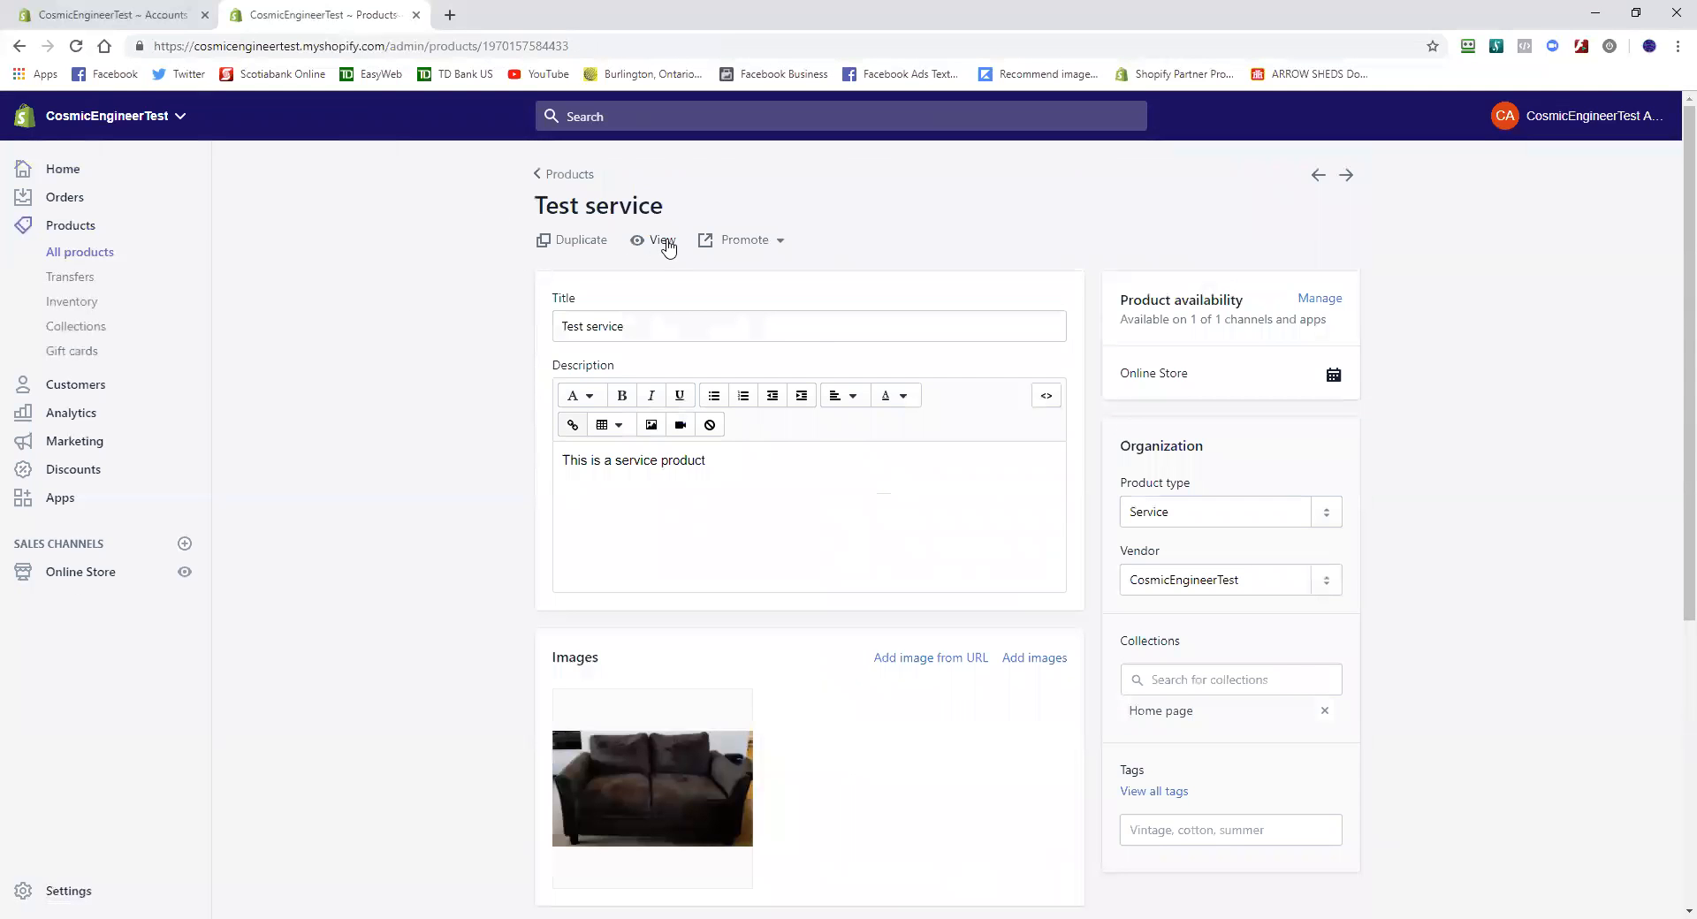
View the product in the online store by entering the storefront password, and decline saving the password in RoboForm
click(661, 240)
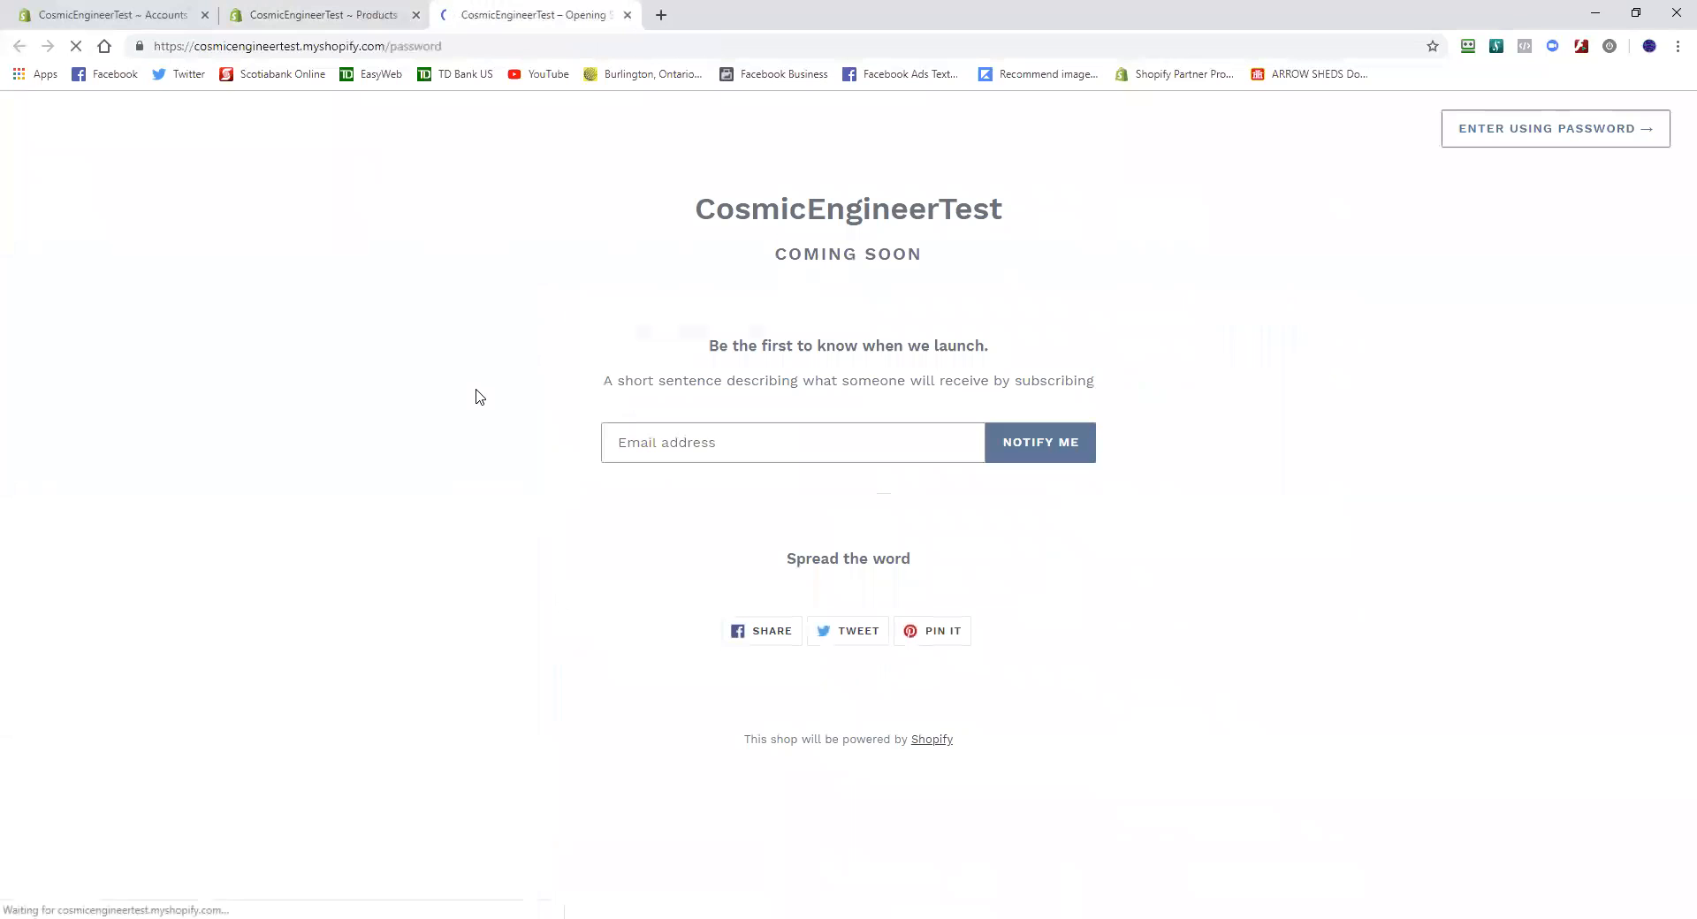
click(1489, 139)
text(•••)
key(Return)
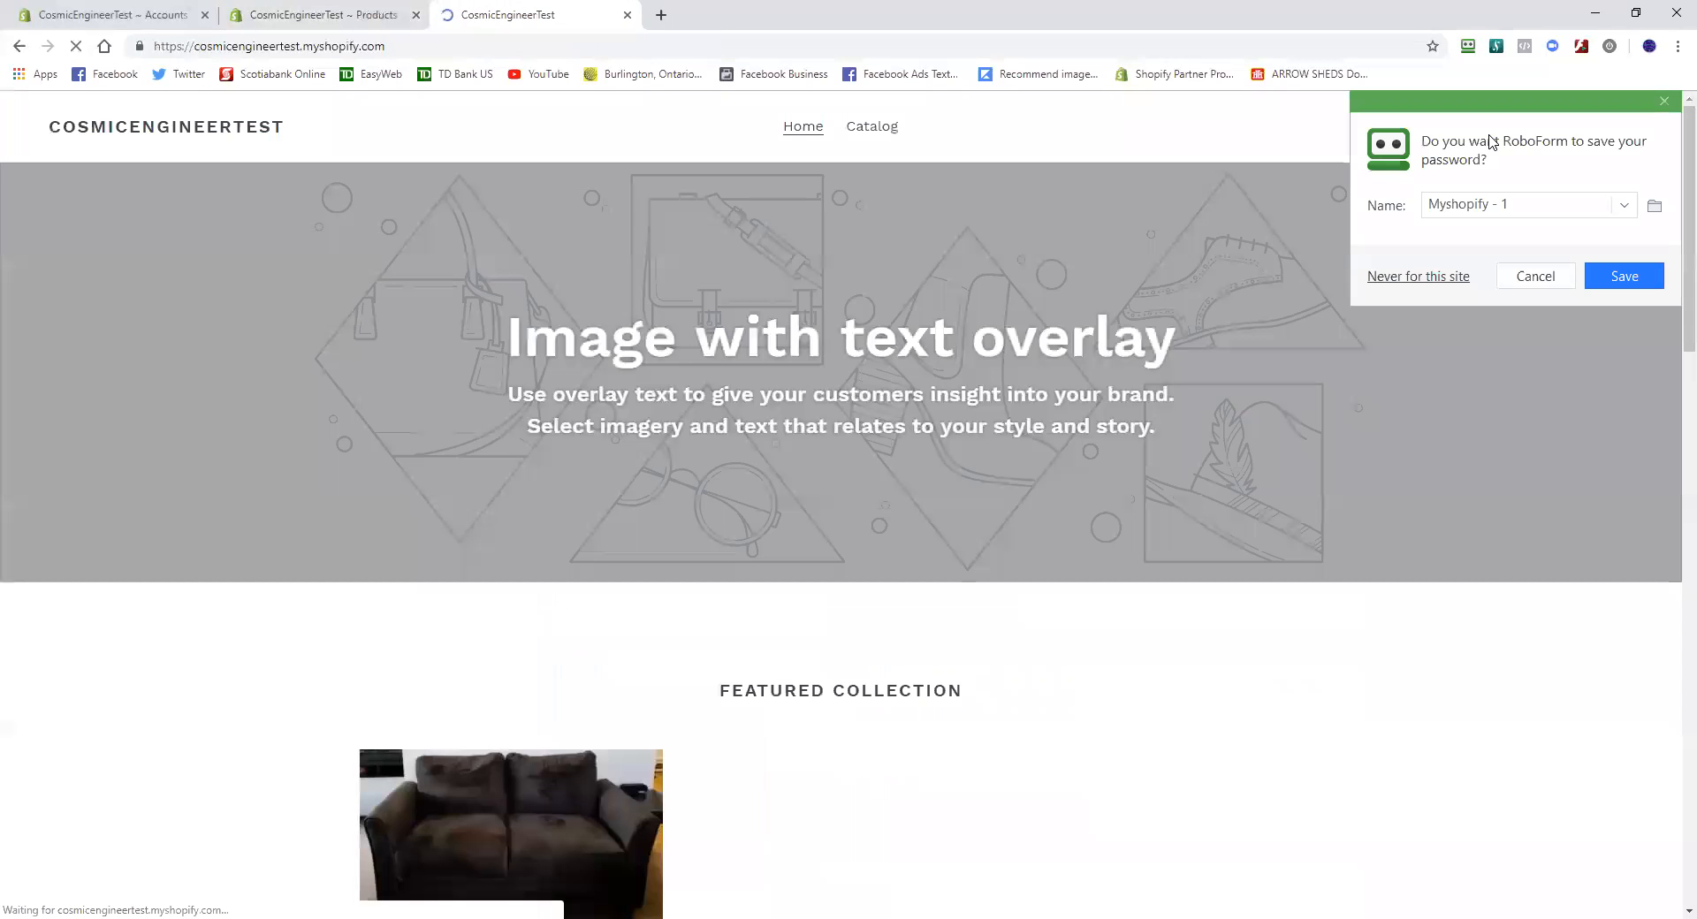
click(1536, 277)
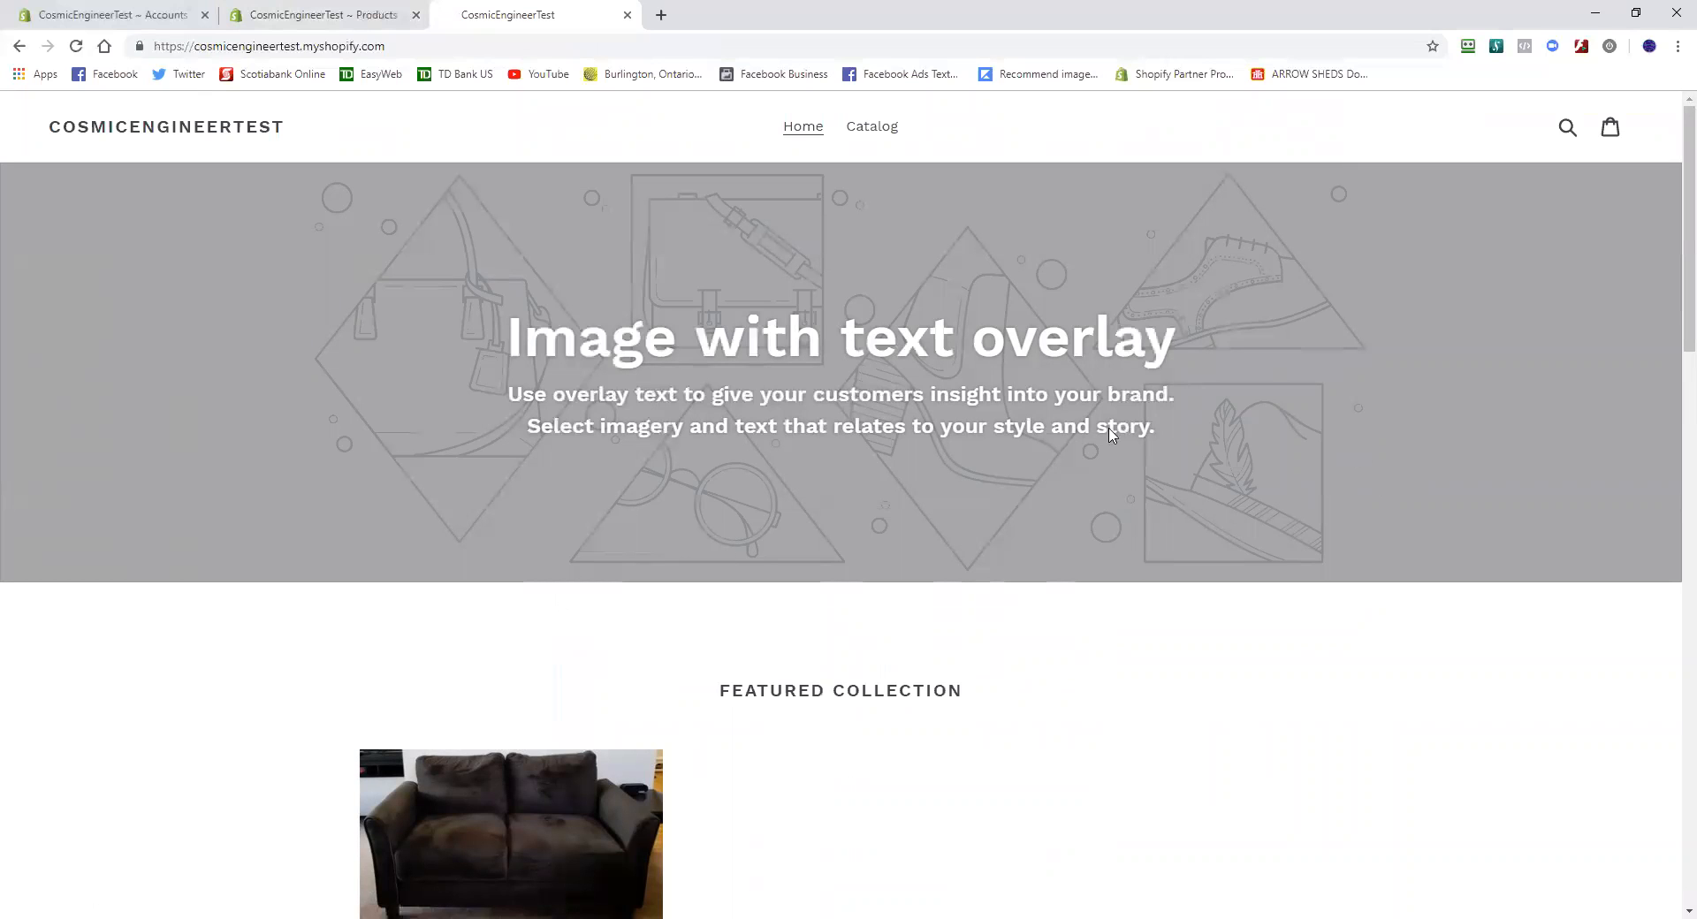
Open Test service from the featured collection and switch its Time option to 60mins and back to 30mins
scroll(327, 374, down, 4)
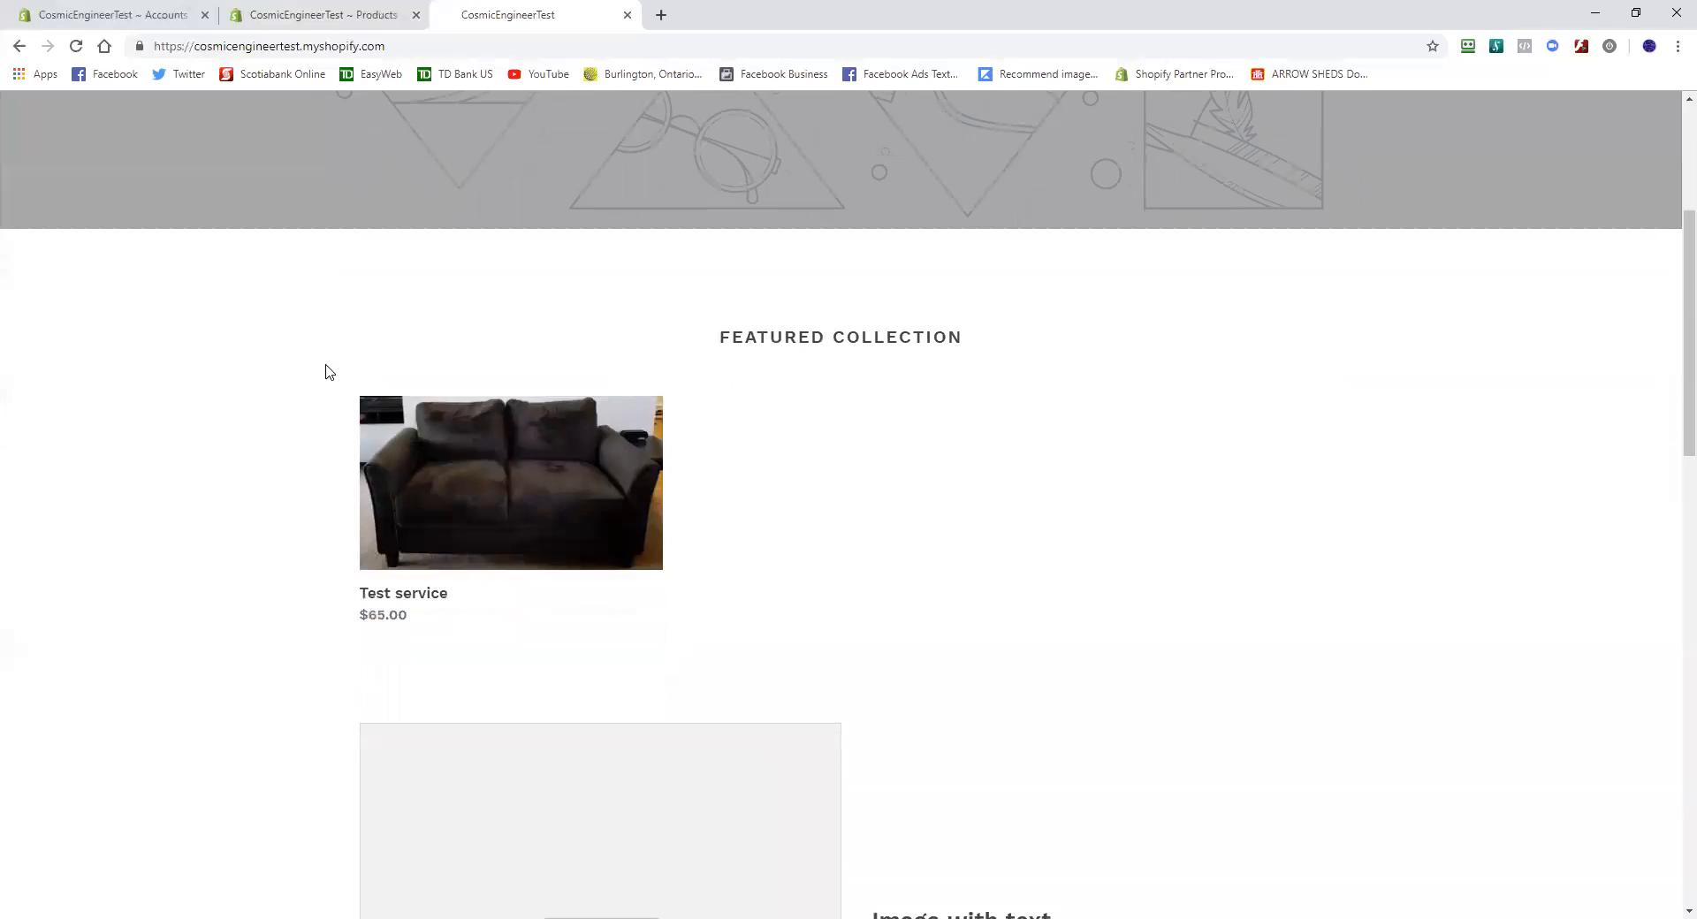
click(534, 488)
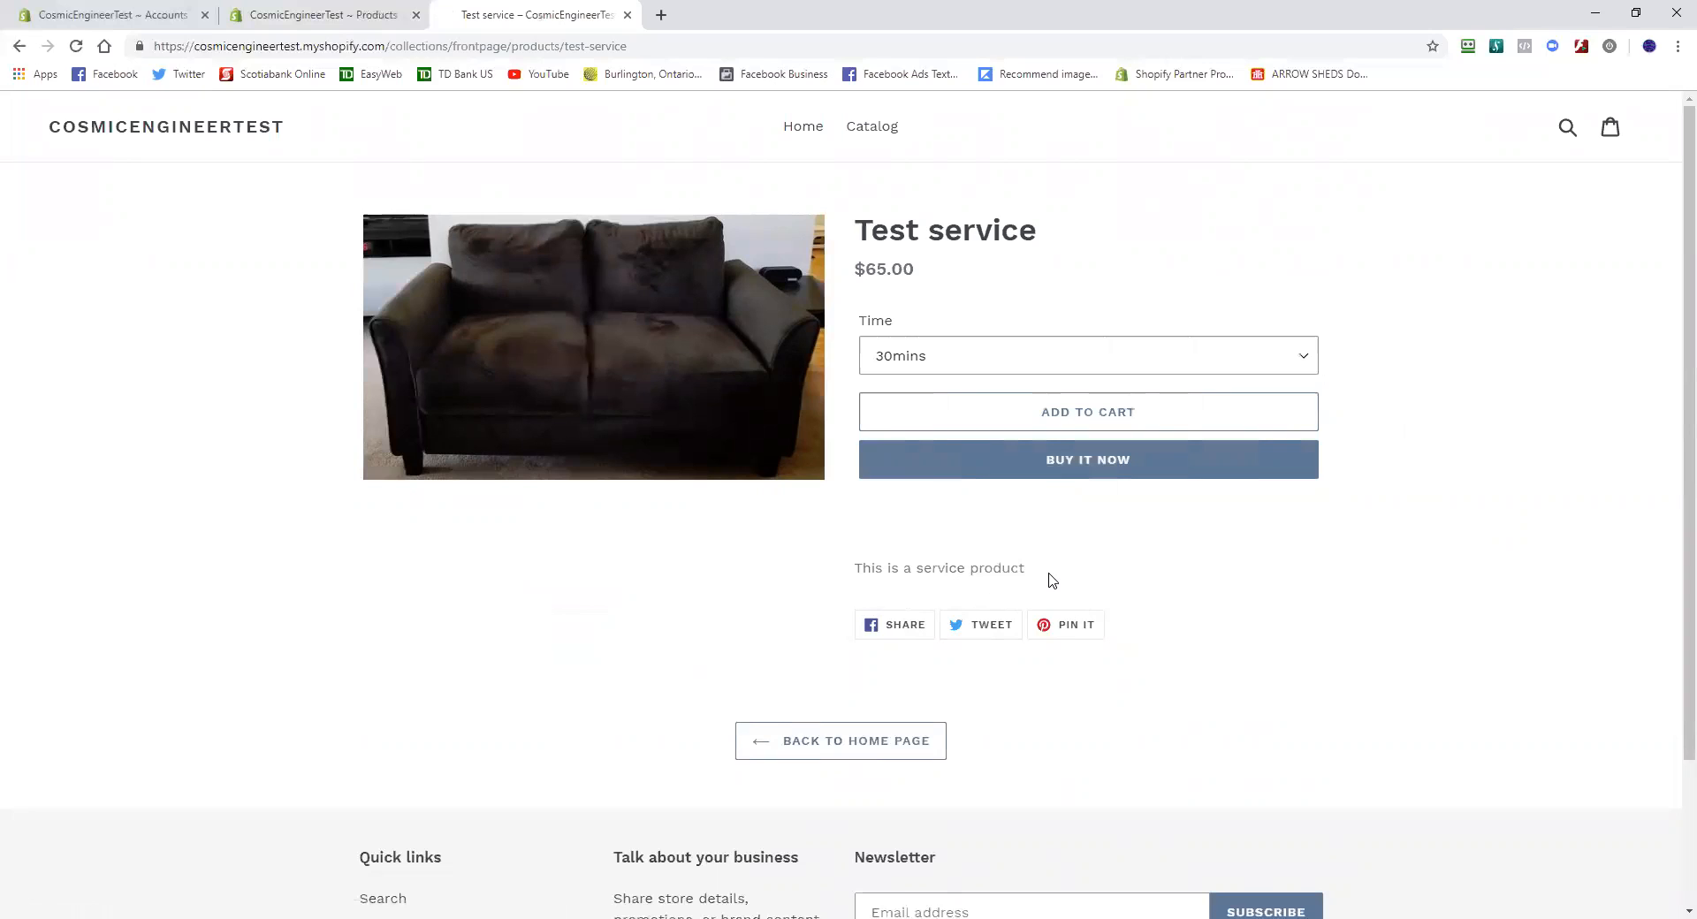
click(1306, 356)
click(894, 424)
click(1299, 357)
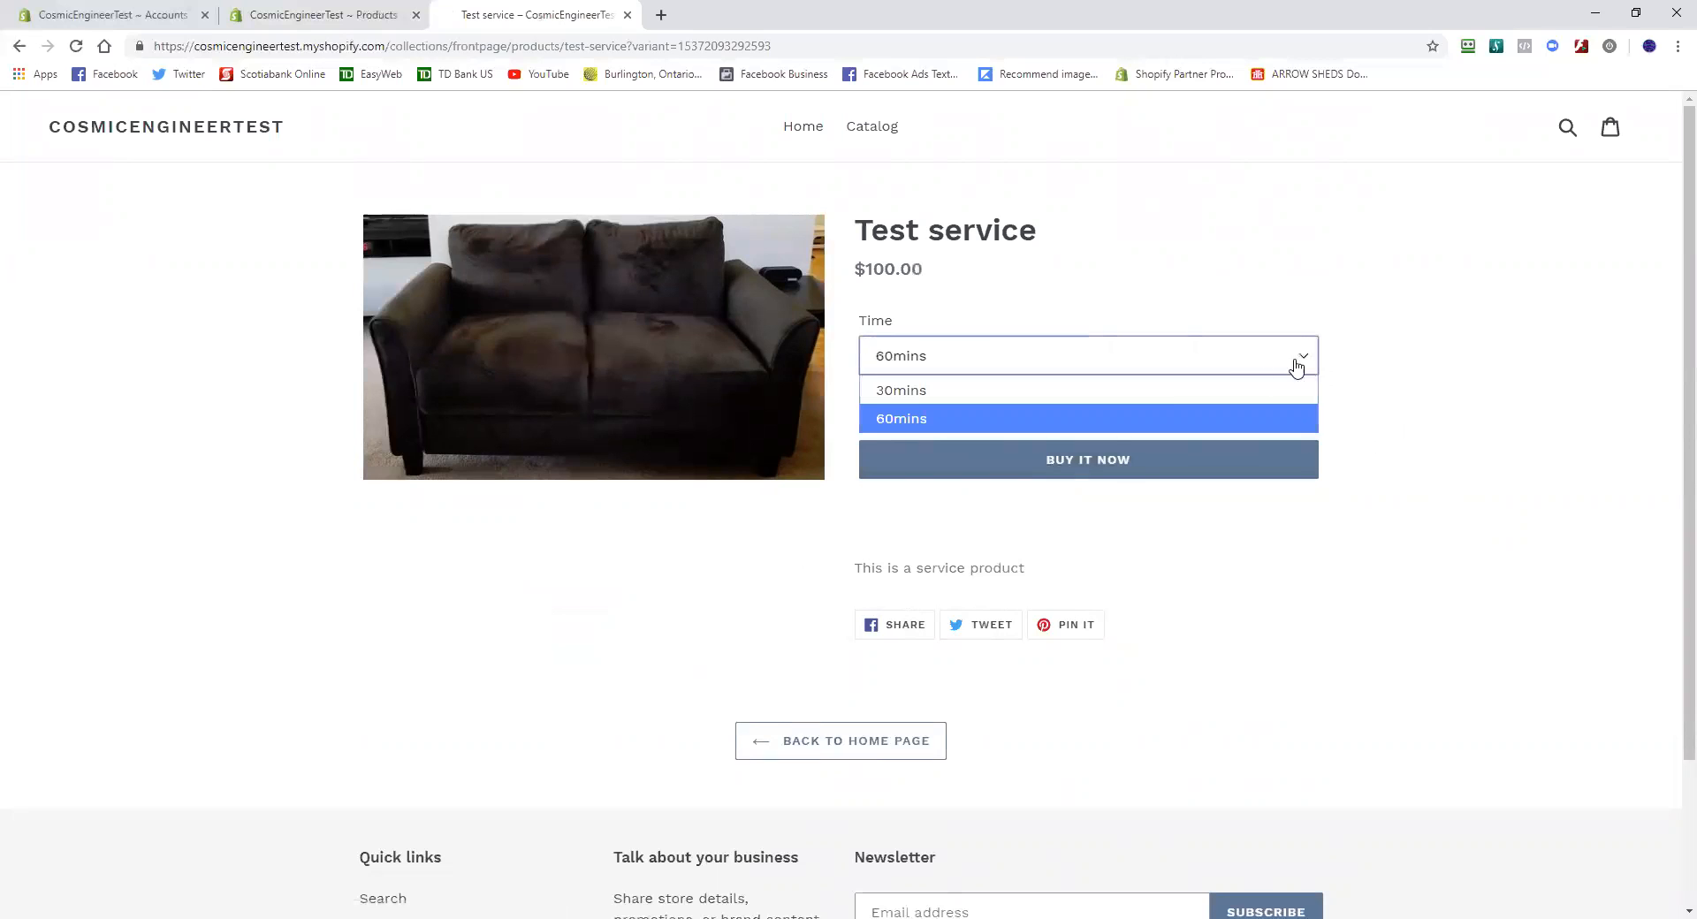
click(1060, 405)
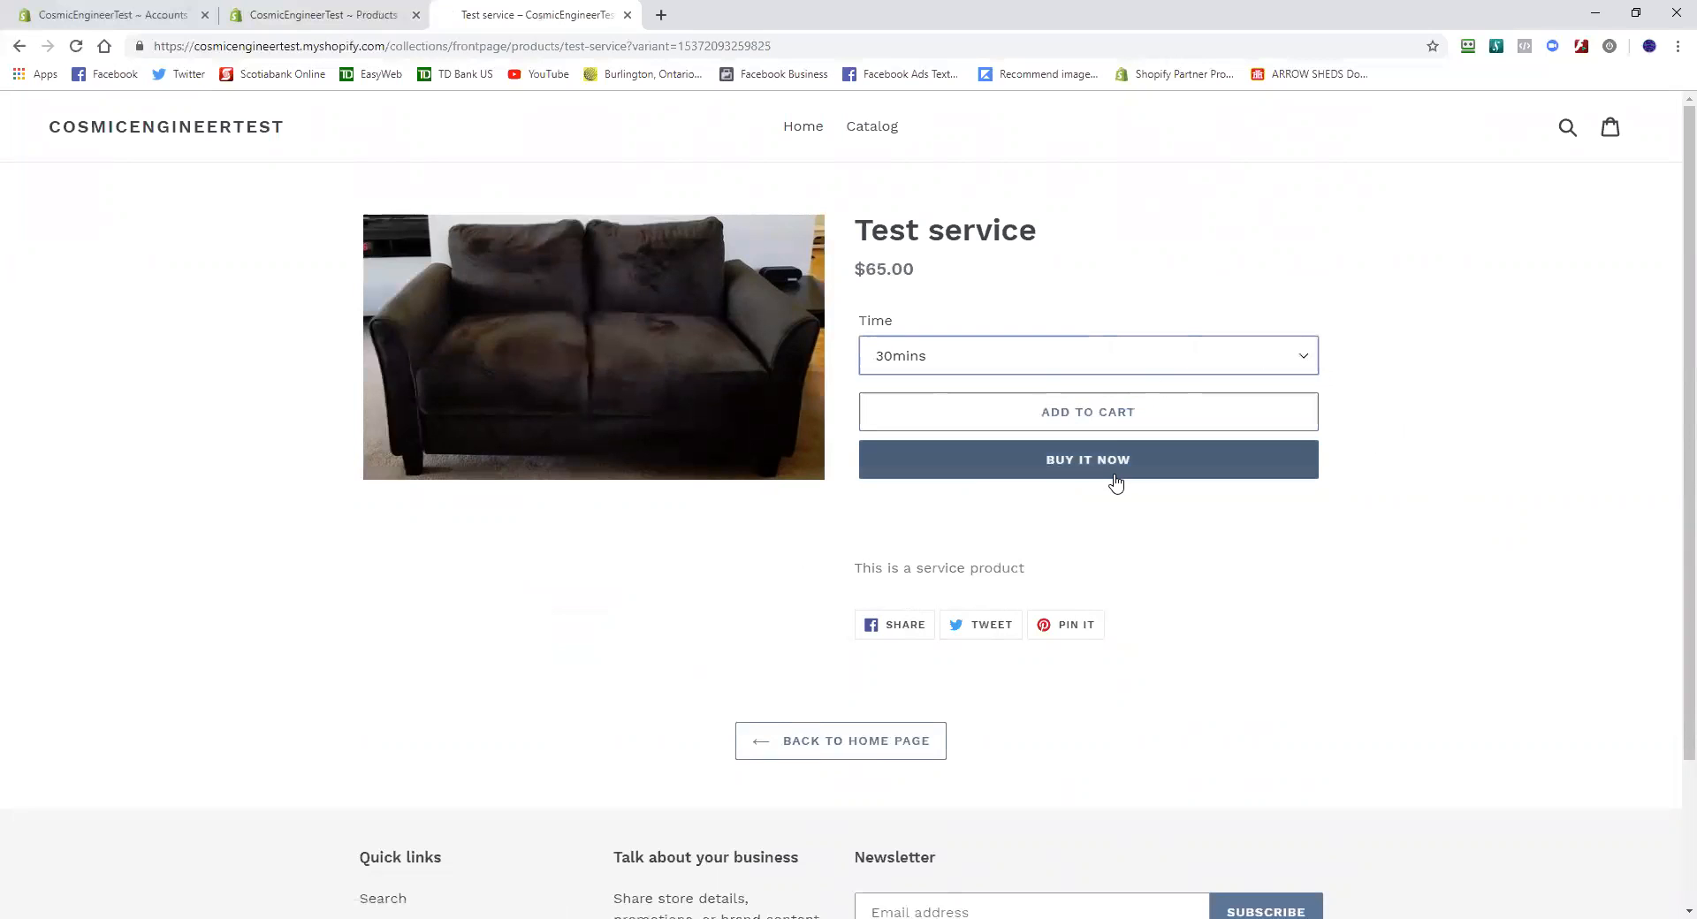